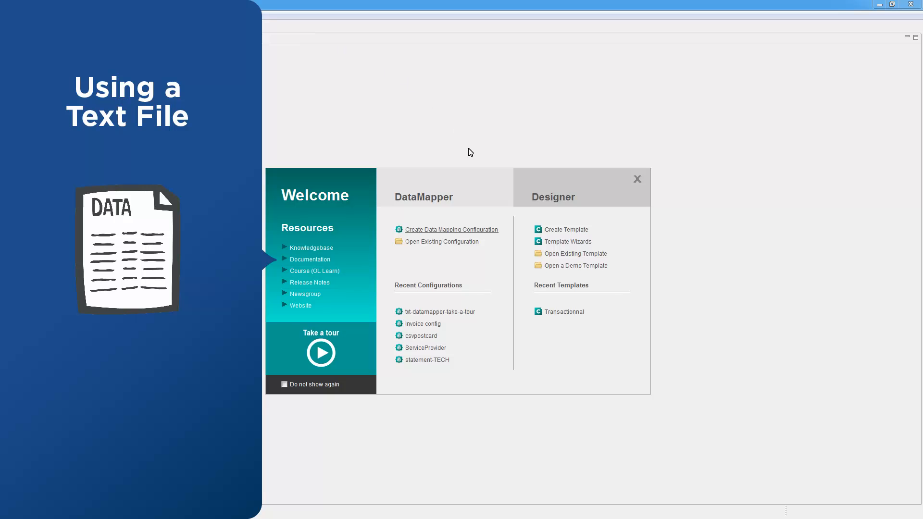
Create a data mapping configuration from the text file Txt_Data_Source.txt.
{"action": "left_click", "coordinate": [488, 229]}
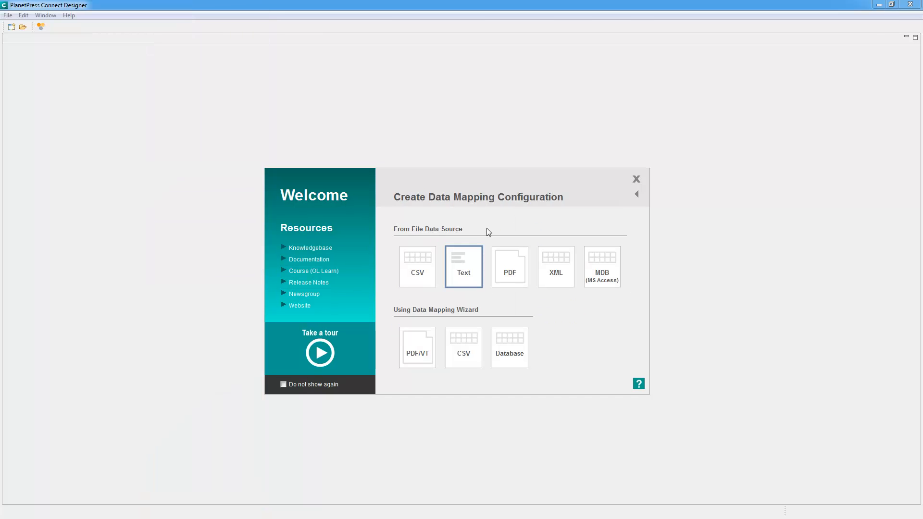
{"action": "left_click", "coordinate": [464, 264]}
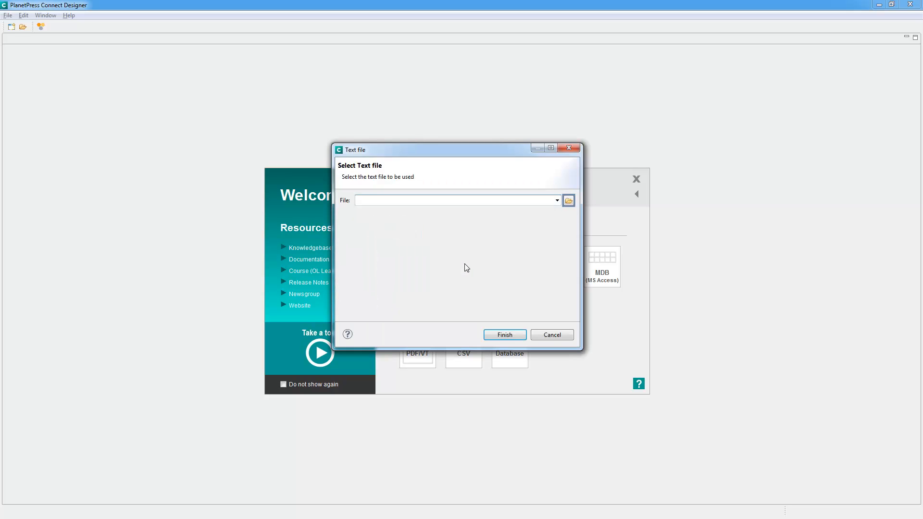
{"action": "left_click", "coordinate": [568, 201]}
{"action": "double_click", "coordinate": [458, 224]}
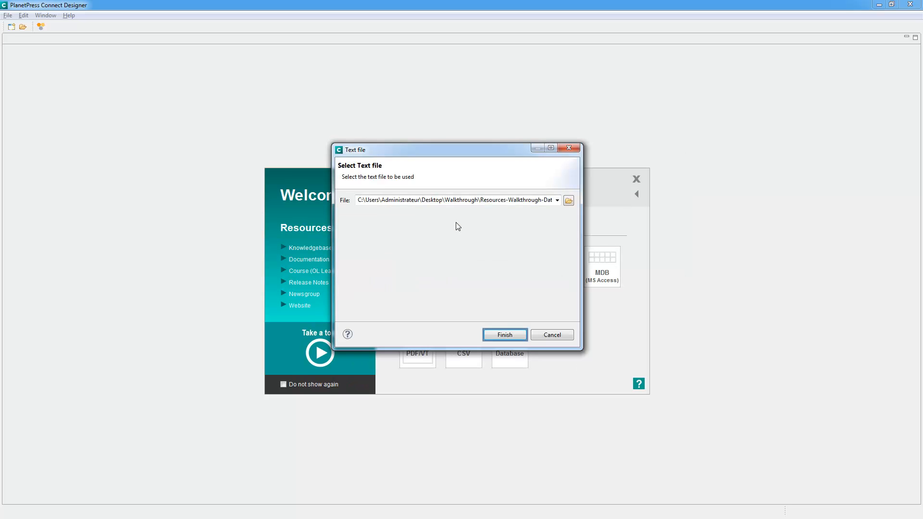
{"action": "left_click", "coordinate": [504, 335]}
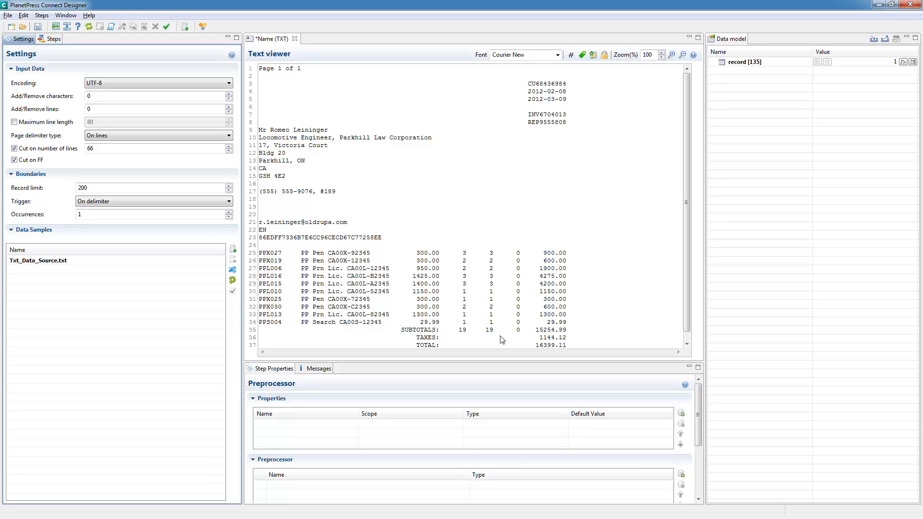
Set the record boundary trigger to On text, using "Page 1 of" on the first line as the text to find.
{"action": "left_click_drag", "start_coordinate": [259, 70], "coordinate": [129, 201]}
{"action": "left_click", "coordinate": [119, 201]}
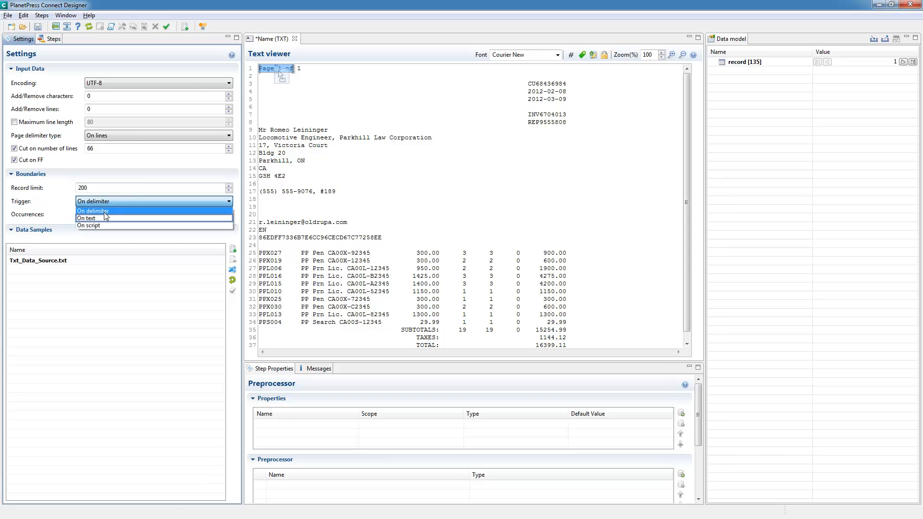
{"action": "left_click", "coordinate": [106, 219]}
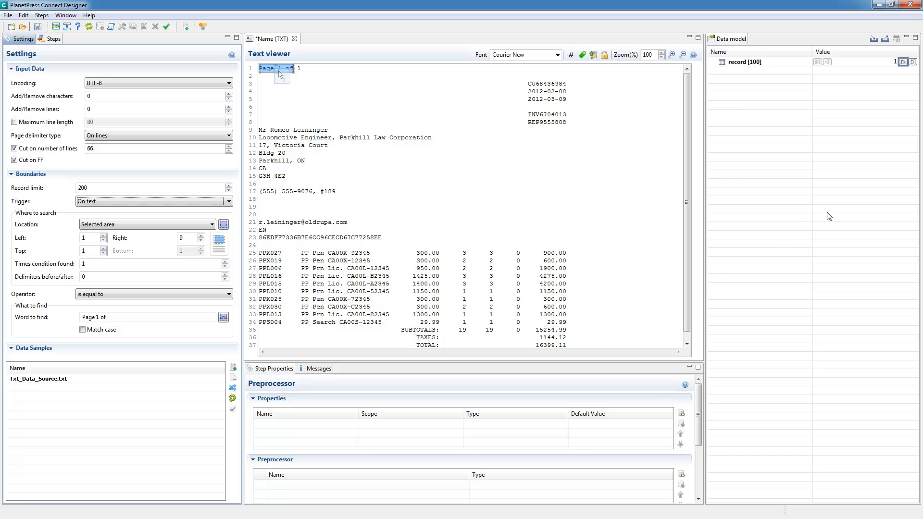
Go to the second record and look through both of its pages in the text viewer.
{"action": "left_click", "coordinate": [903, 62]}
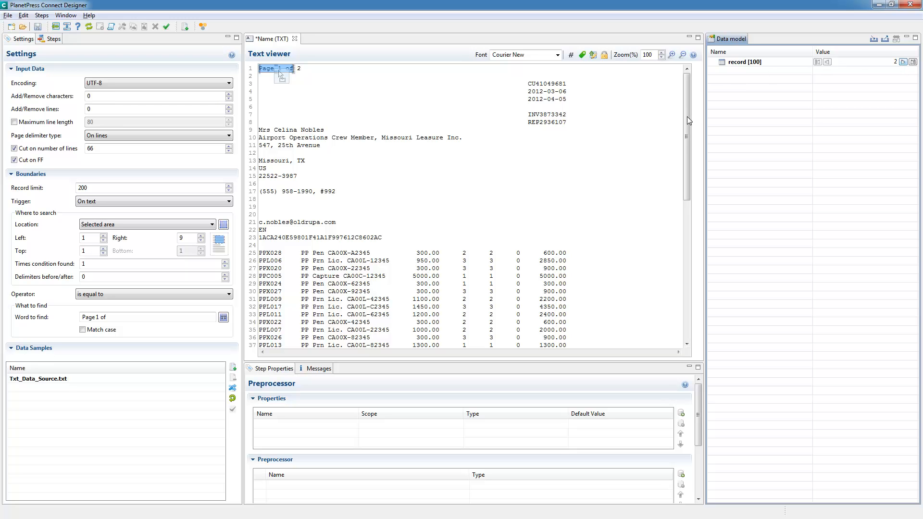
{"action": "left_click_drag", "start_coordinate": [687, 125], "coordinate": [687, 245]}
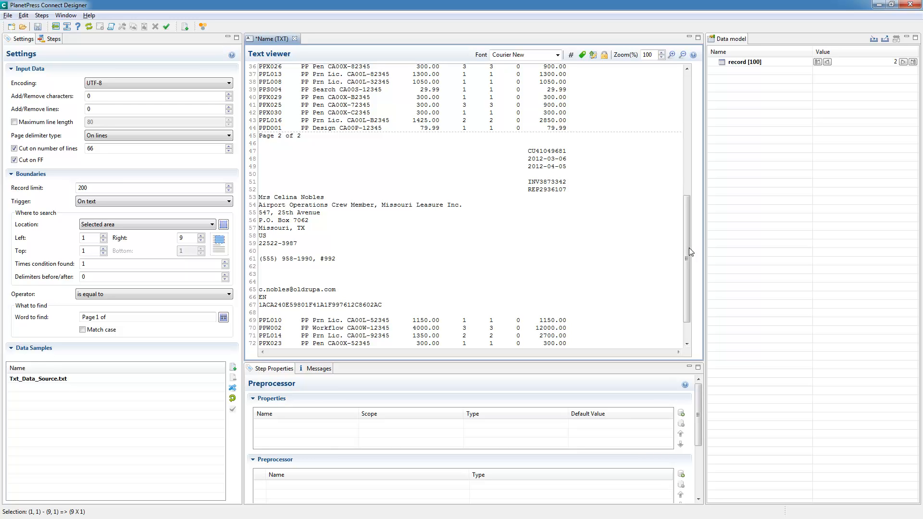
{"action": "left_click_drag", "start_coordinate": [687, 257], "coordinate": [702, 99]}
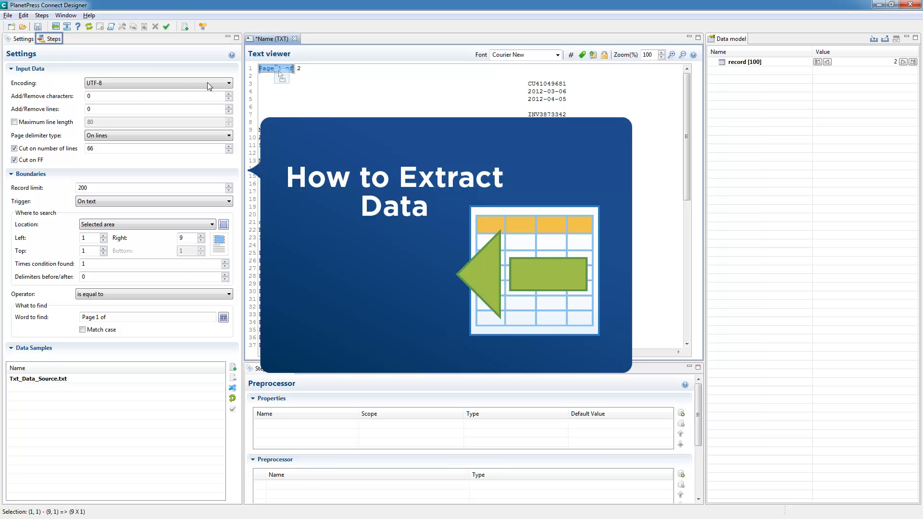
Add an Extract step for the ID and date block in lines 3–8, and extract the customer details in lines 9–23 as another field.
{"action": "left_click", "coordinate": [53, 39]}
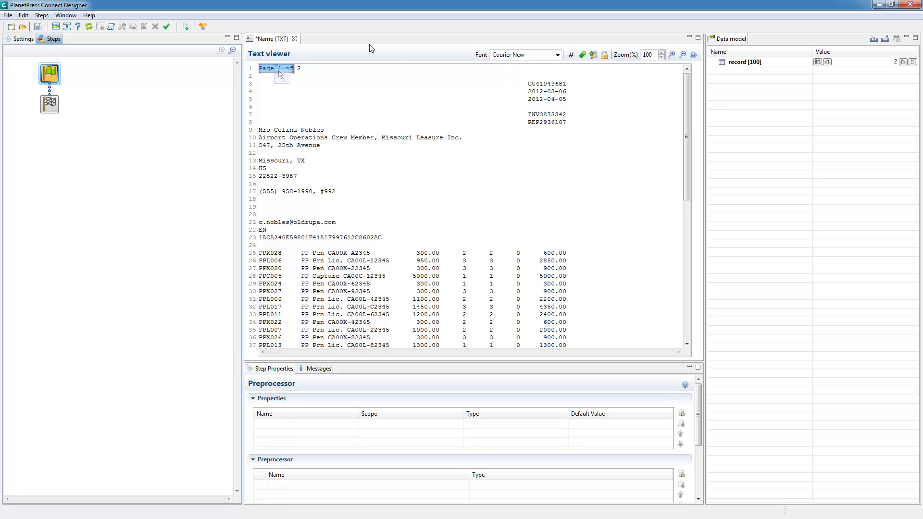
{"action": "left_click_drag", "start_coordinate": [528, 83], "coordinate": [567, 127]}
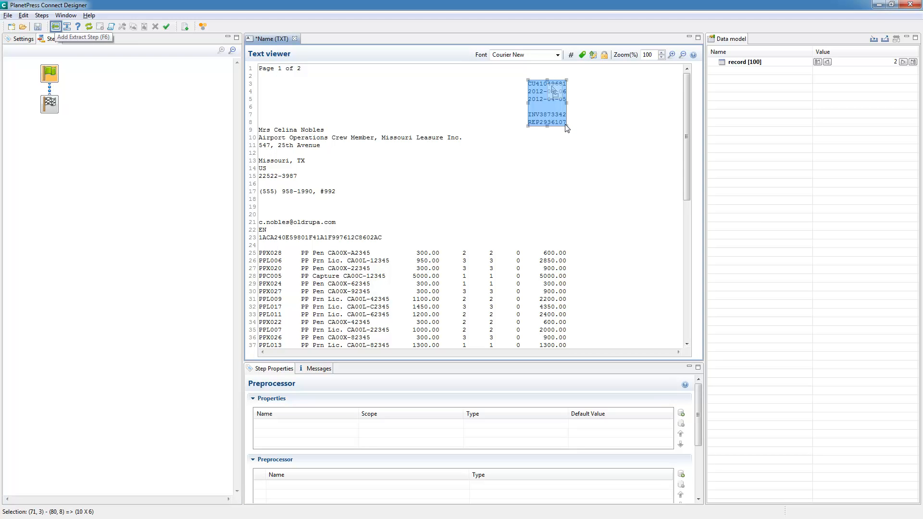
{"action": "left_click", "coordinate": [55, 26]}
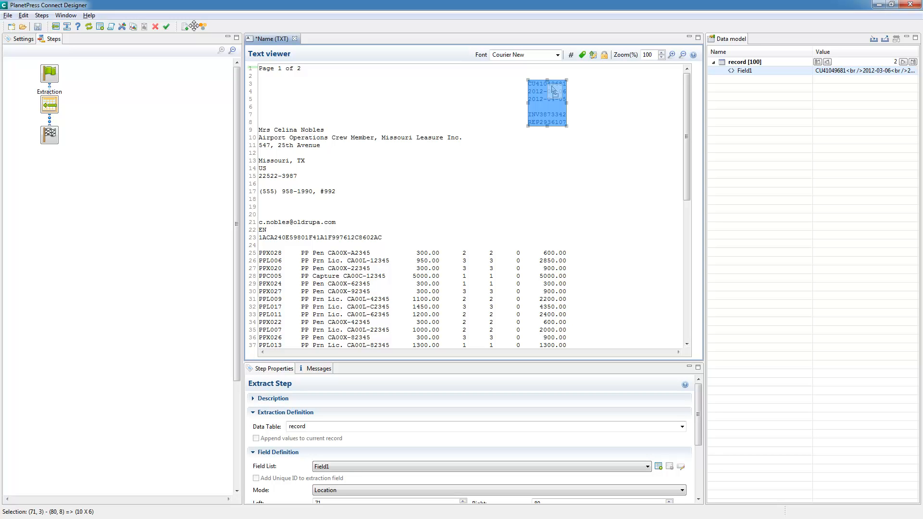
{"action": "right_click", "coordinate": [542, 109]}
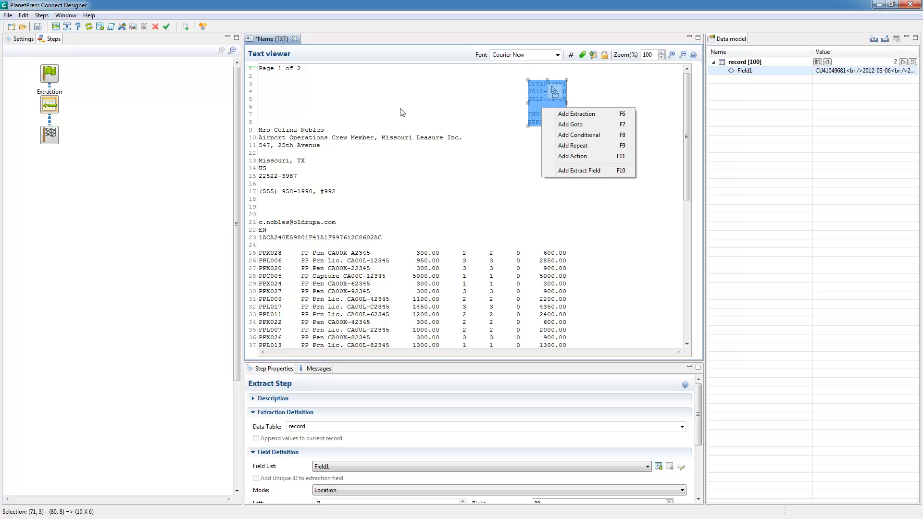
{"action": "left_click_drag", "start_coordinate": [257, 125], "coordinate": [531, 245]}
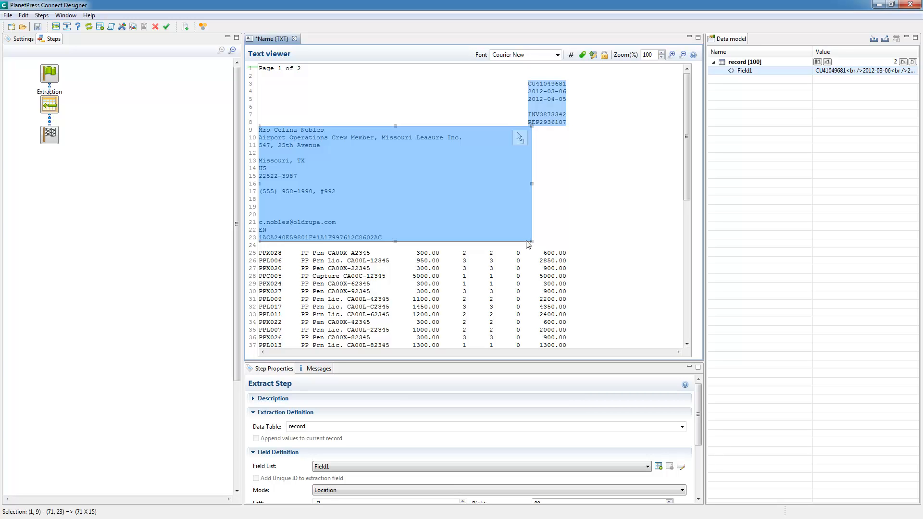
{"action": "left_click_drag", "start_coordinate": [519, 143], "coordinate": [711, 67]}
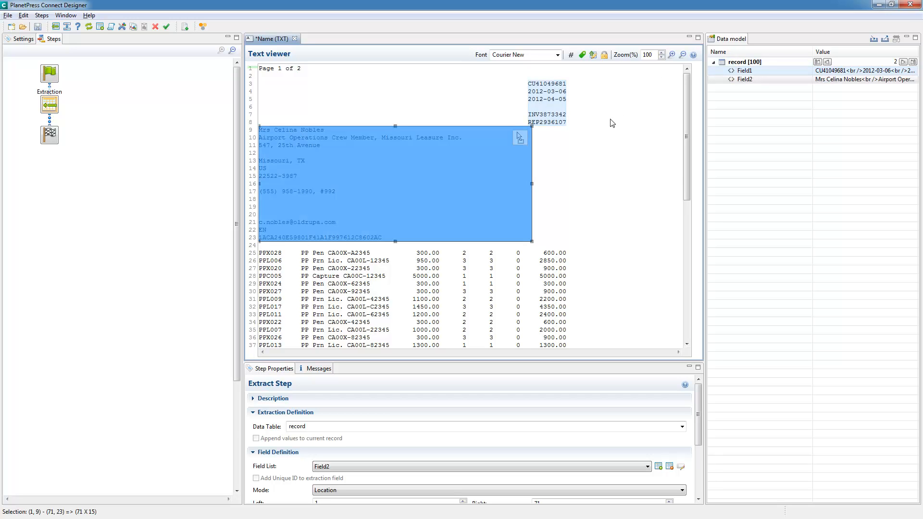
Split the extracted ID and date field into individual fields and remove the empty one among them.
{"action": "left_click", "coordinate": [532, 466]}
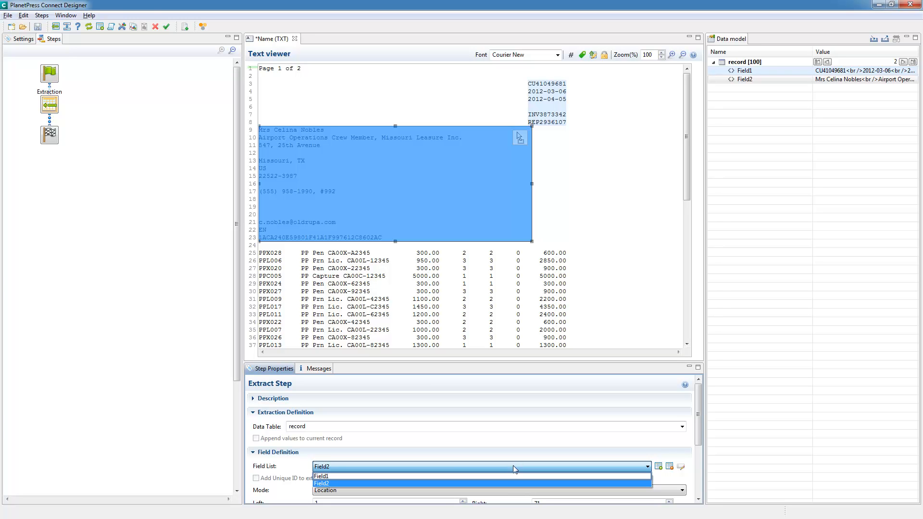
{"action": "left_click", "coordinate": [481, 475]}
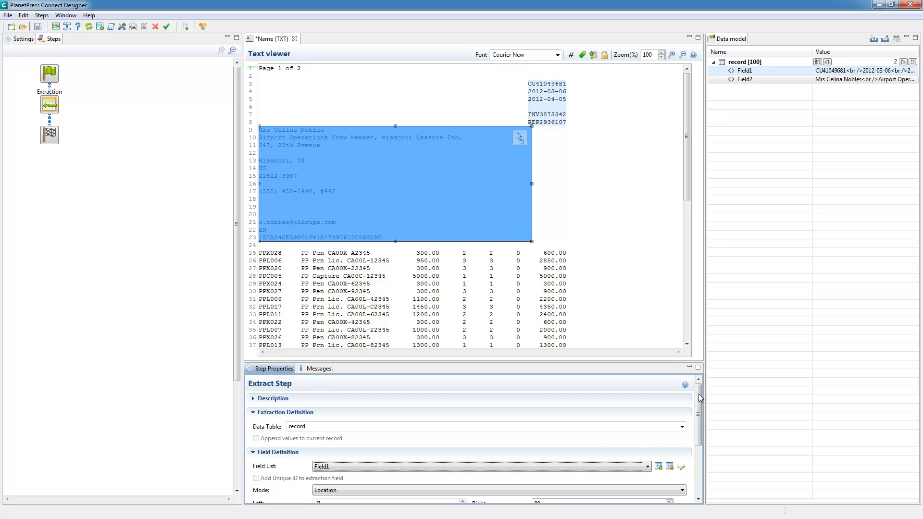
{"action": "left_click_drag", "start_coordinate": [699, 399], "coordinate": [698, 489]}
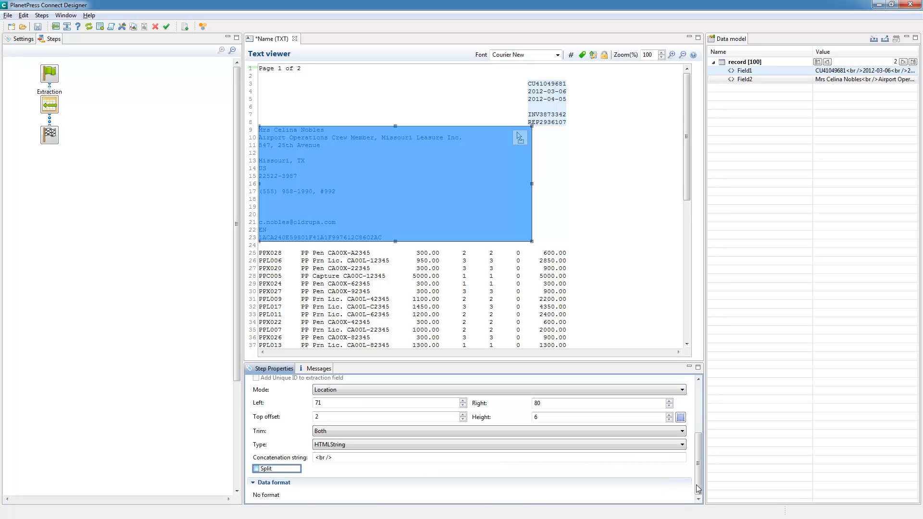
{"action": "left_click", "coordinate": [256, 469]}
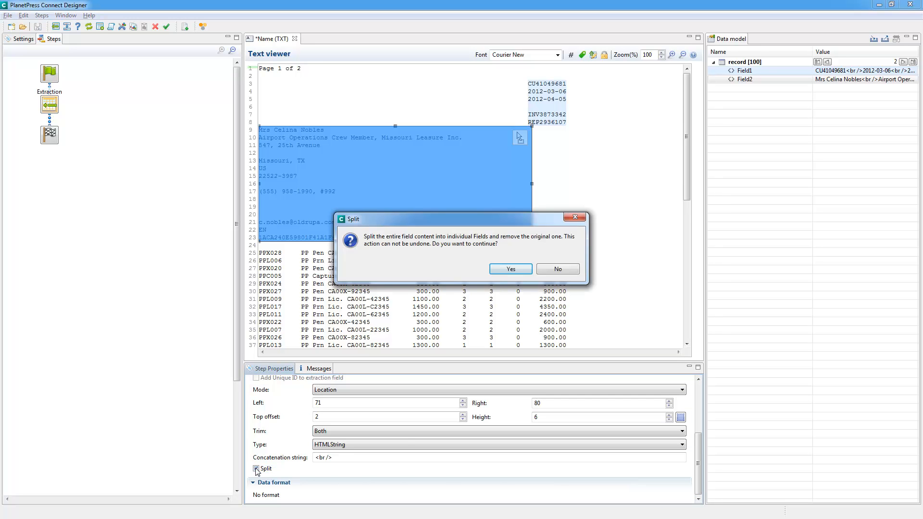
{"action": "left_click", "coordinate": [510, 268]}
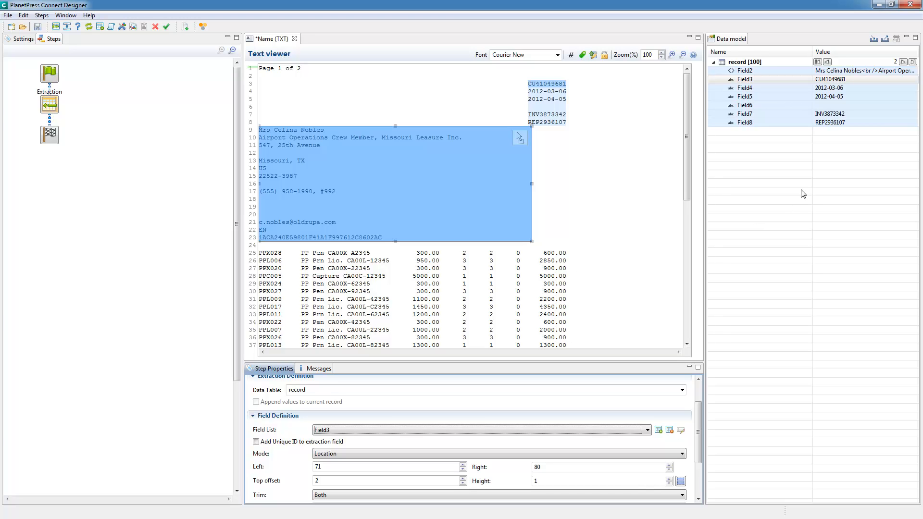
{"action": "left_click", "coordinate": [833, 108]}
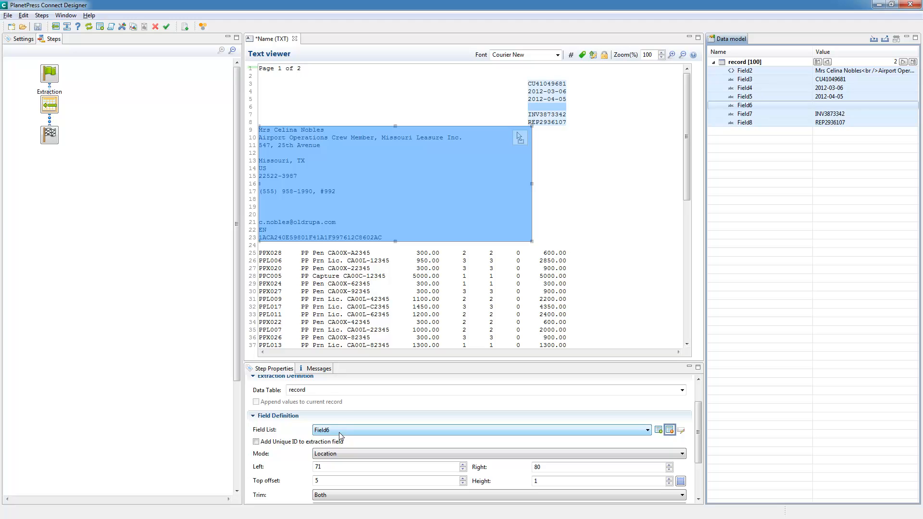
{"action": "left_click", "coordinate": [670, 430]}
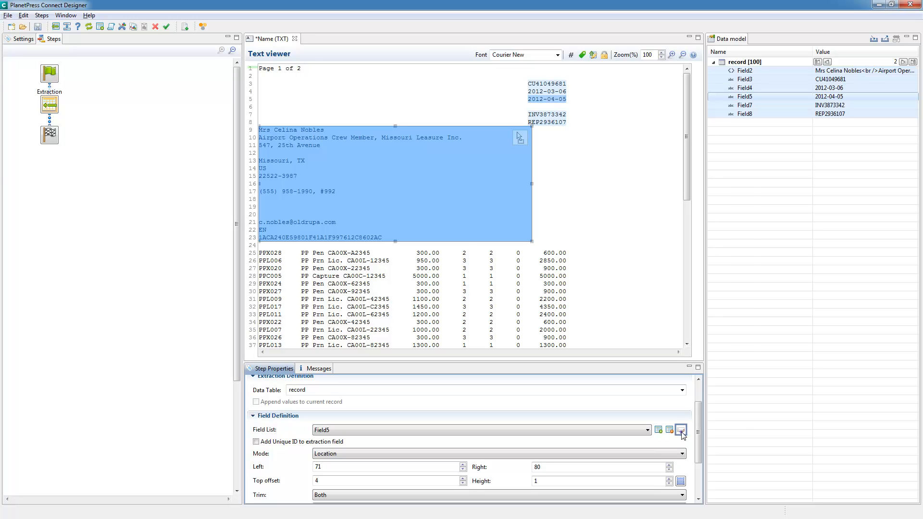
Rename Field3, Field4 and Field5 as CustomerID, InvoiceDate and DueDate.
{"action": "left_click", "coordinate": [681, 431]}
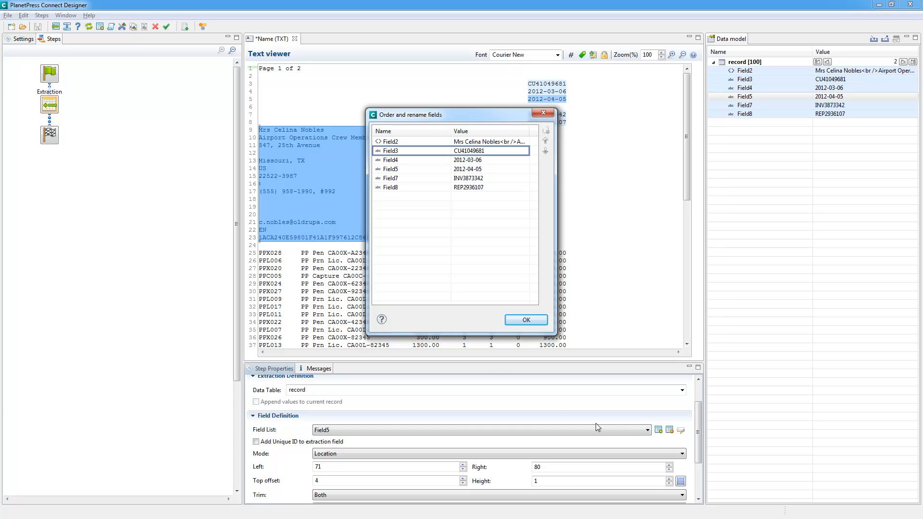
{"action": "left_click", "coordinate": [418, 151]}
{"action": "type", "text": "CustomerID"}
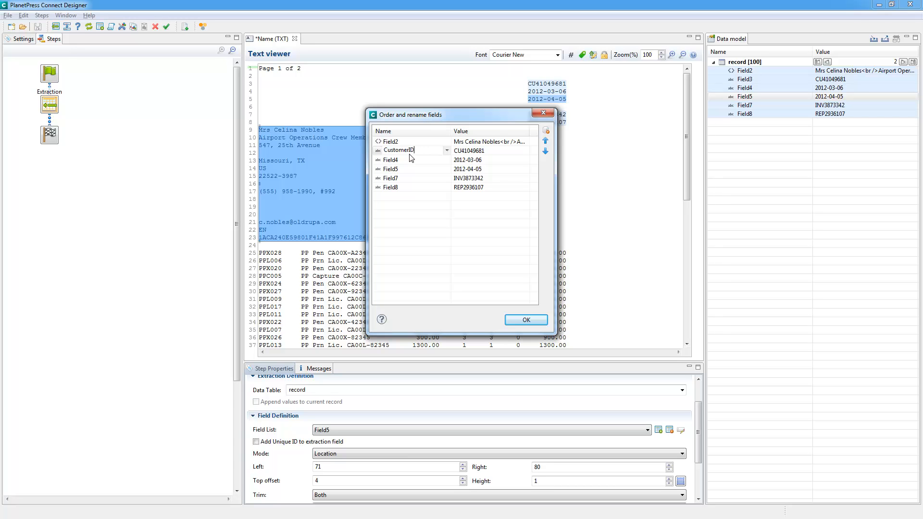
{"action": "left_click", "coordinate": [410, 159]}
{"action": "type", "text": "InvoiceDate"}
{"action": "key", "text": "Tab"}
{"action": "type", "text": "DueDate"}
{"action": "key", "text": "Return"}
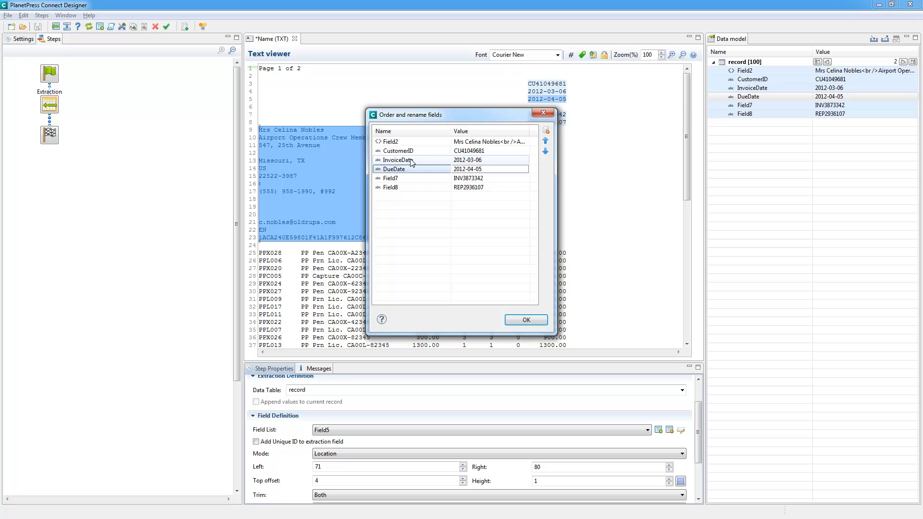
Rename Field7 and Field8 as InvoiceID and RepID and accept the new field names.
{"action": "key", "text": "Tab"}
{"action": "type", "text": "InvoiceID"}
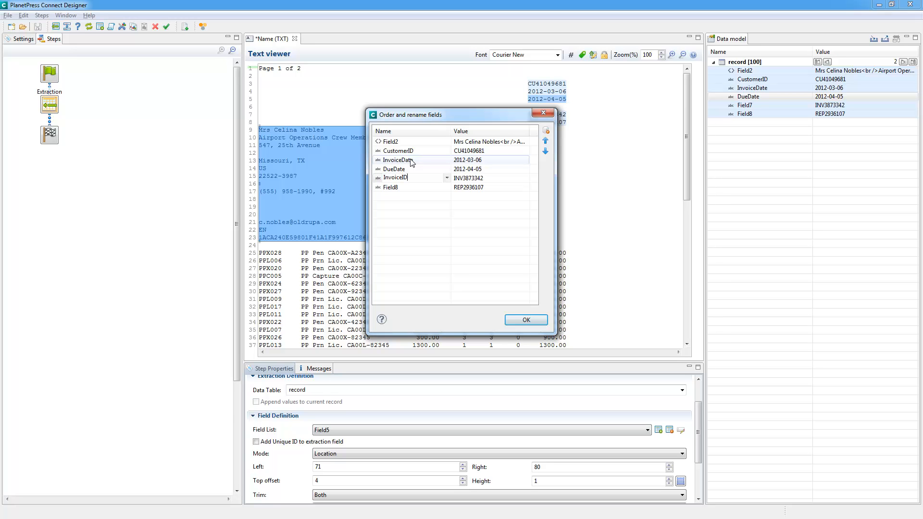
{"action": "key", "text": "Tab"}
{"action": "type", "text": "RepID"}
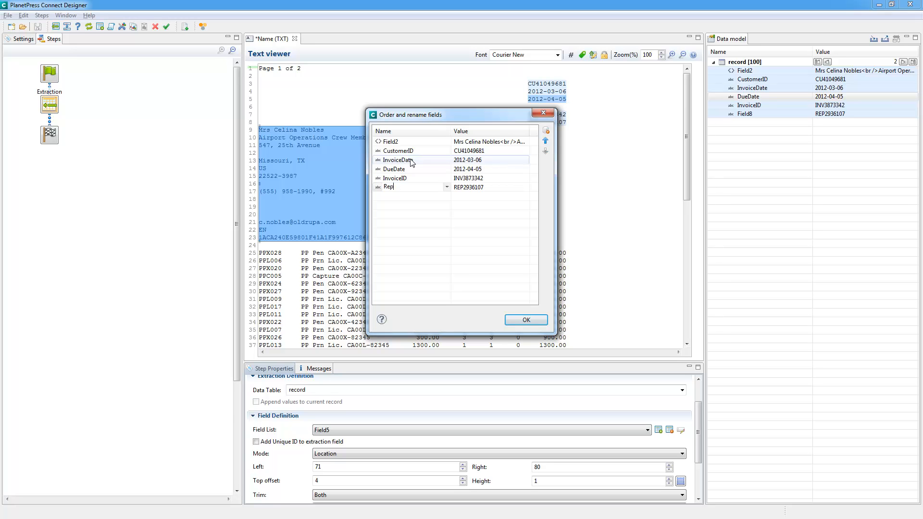
{"action": "key", "text": "Return"}
{"action": "key", "text": "Tab"}
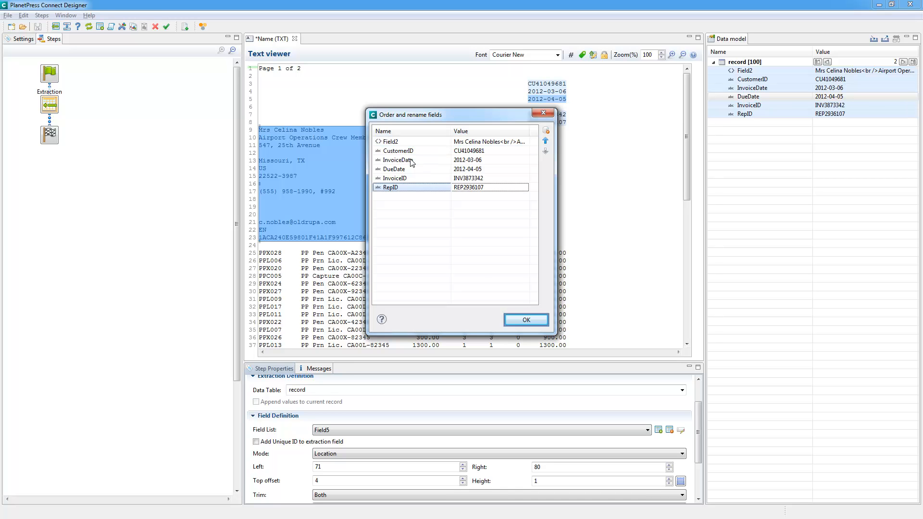
{"action": "left_click", "coordinate": [535, 319]}
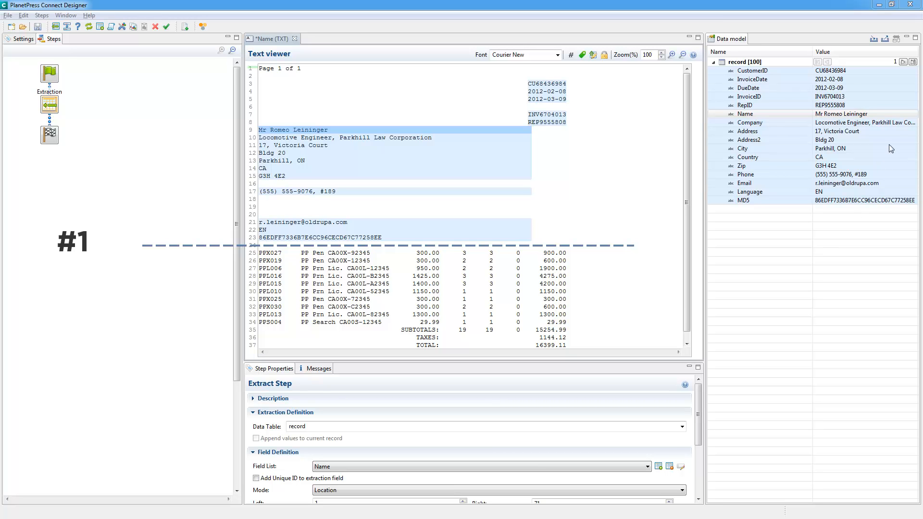
In the second record, add a Goto step that moves to the first line item on line 25.
{"action": "left_click", "coordinate": [903, 62]}
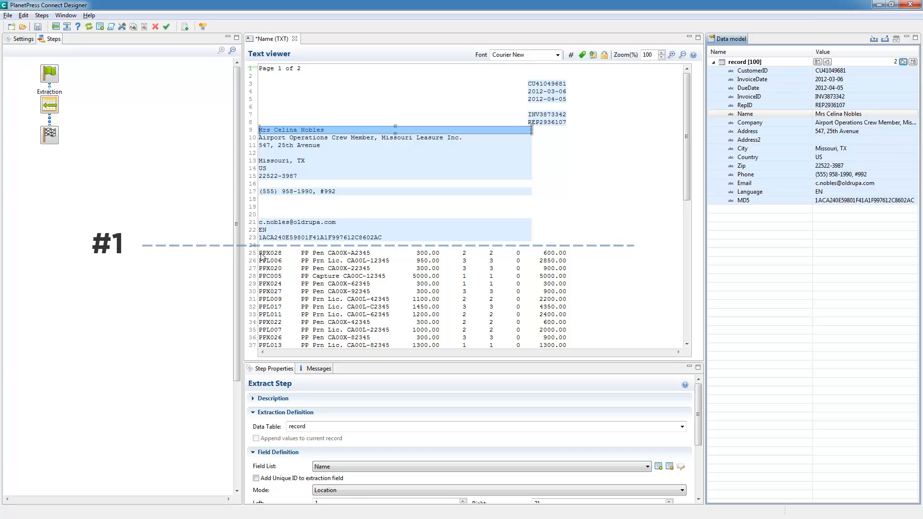
{"action": "left_click_drag", "start_coordinate": [262, 253], "coordinate": [286, 253]}
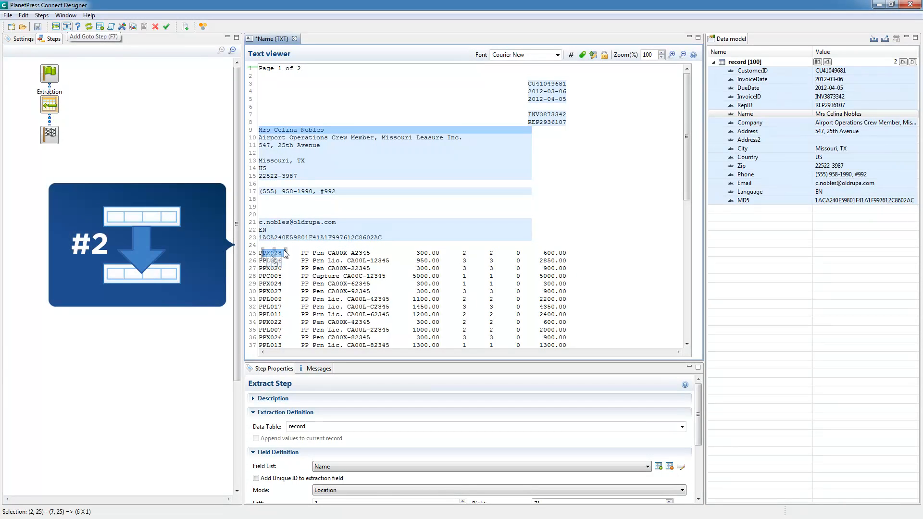
{"action": "left_click", "coordinate": [68, 27]}
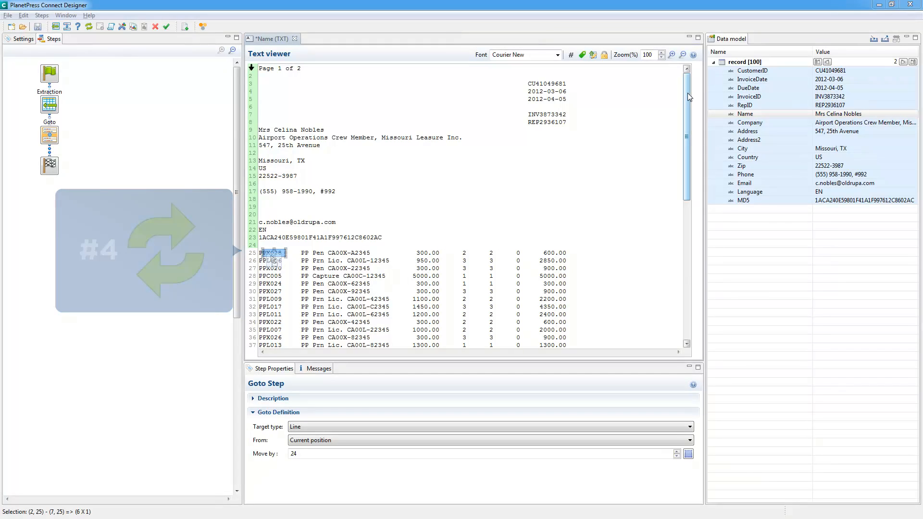
Add a Repeat step that loops until it reaches the "SUBTOTALS:" text at the end of the line items.
{"action": "left_click_drag", "start_coordinate": [687, 96], "coordinate": [684, 291]}
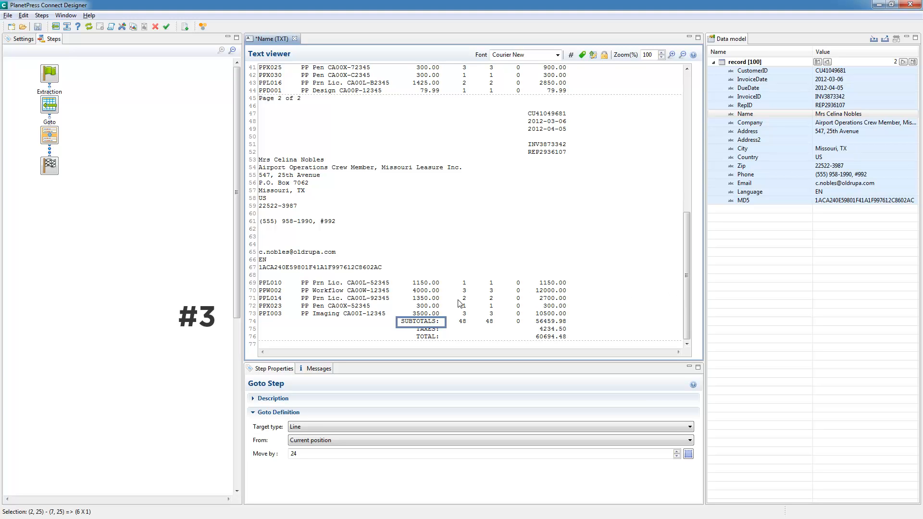
{"action": "left_click_drag", "start_coordinate": [405, 319], "coordinate": [439, 324]}
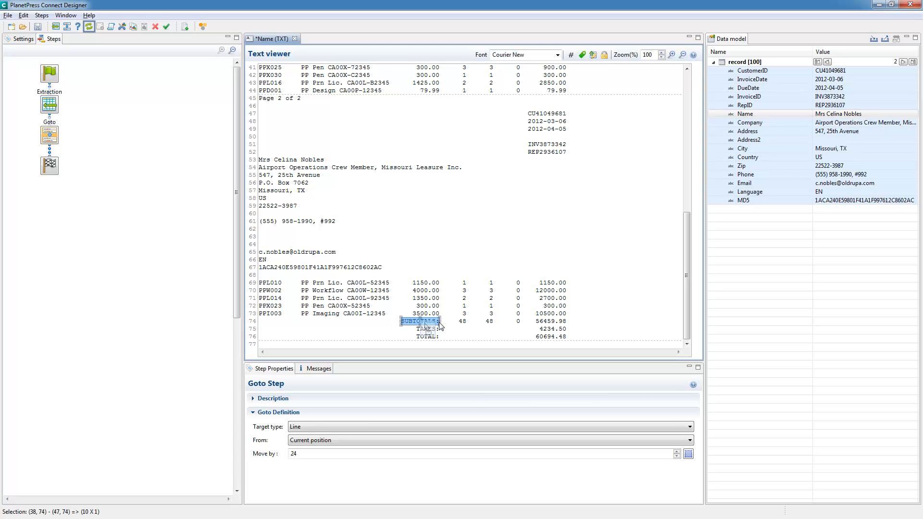
{"action": "left_click", "coordinate": [89, 28]}
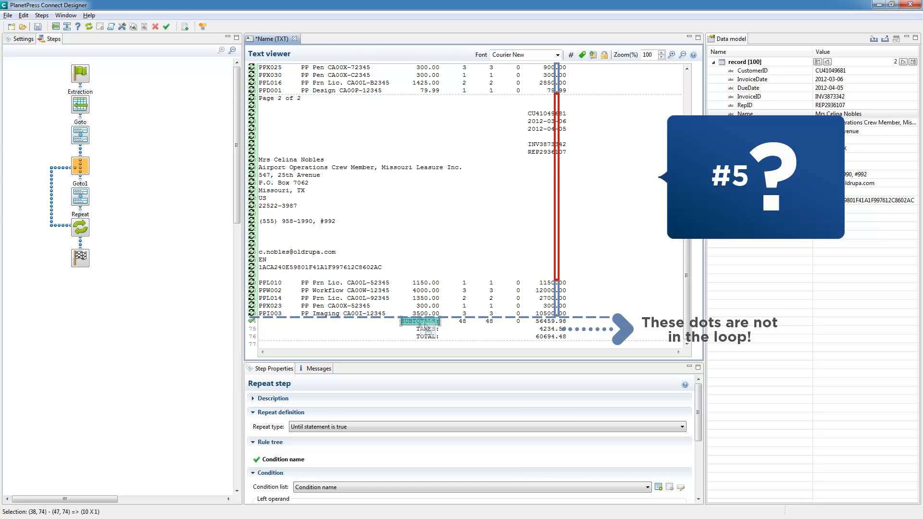
Inside the loop, add a Condition step based on the decimal point at column 78 of the first line item's total.
{"action": "left_click_drag", "start_coordinate": [688, 240], "coordinate": [699, 97]}
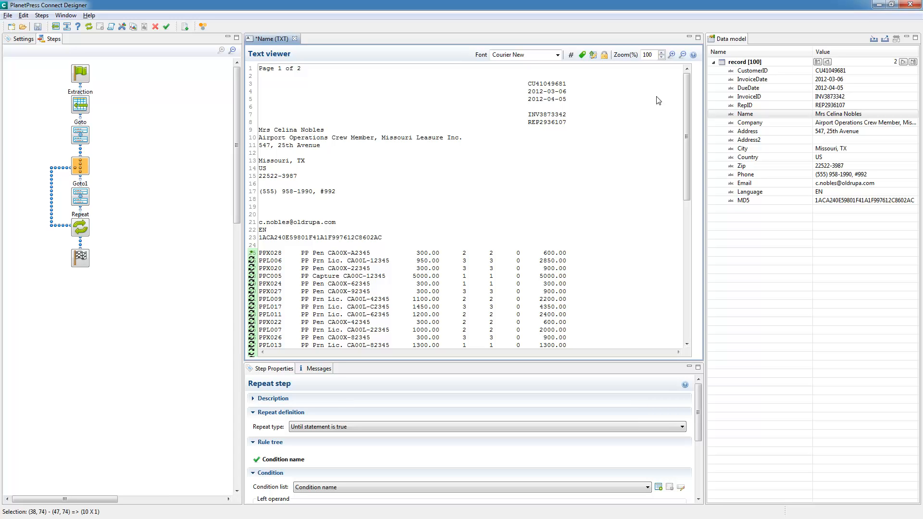
{"action": "left_click", "coordinate": [556, 253]}
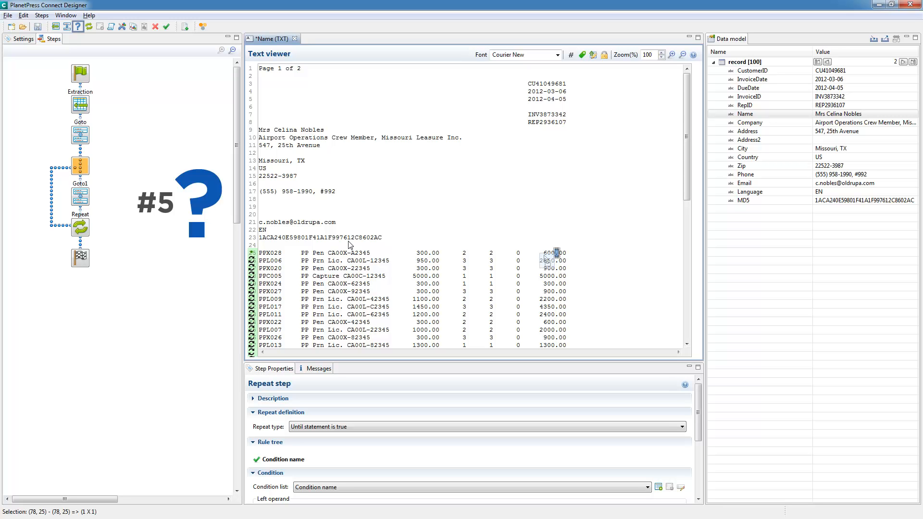
{"action": "left_click", "coordinate": [78, 28]}
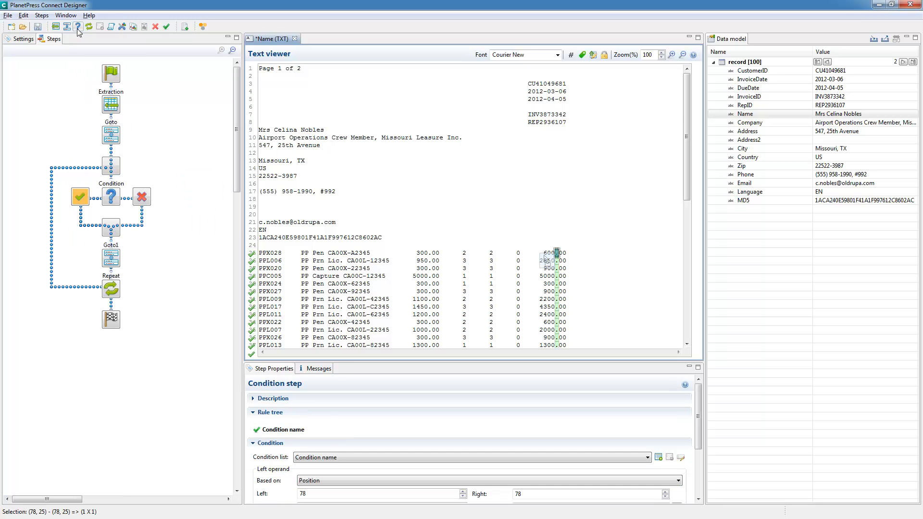
{"action": "left_click_drag", "start_coordinate": [687, 102], "coordinate": [684, 231]}
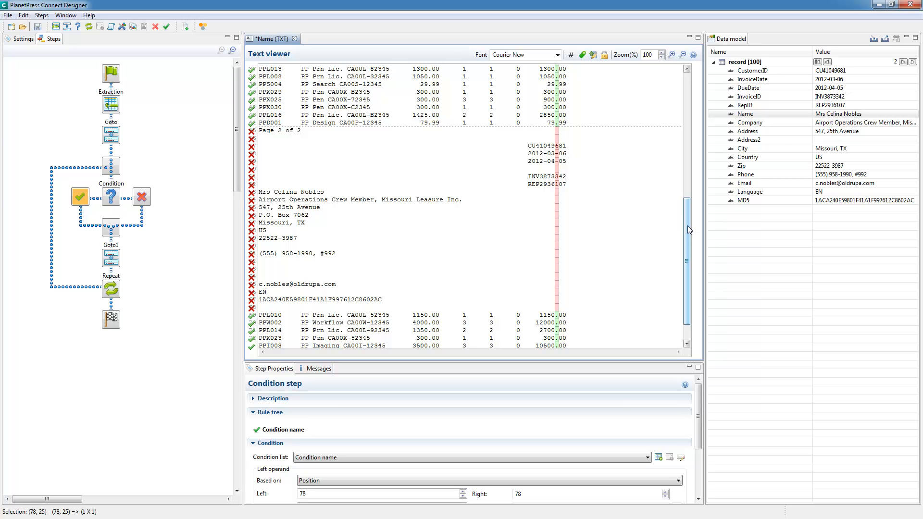
{"action": "left_click_drag", "start_coordinate": [687, 226], "coordinate": [700, 326]}
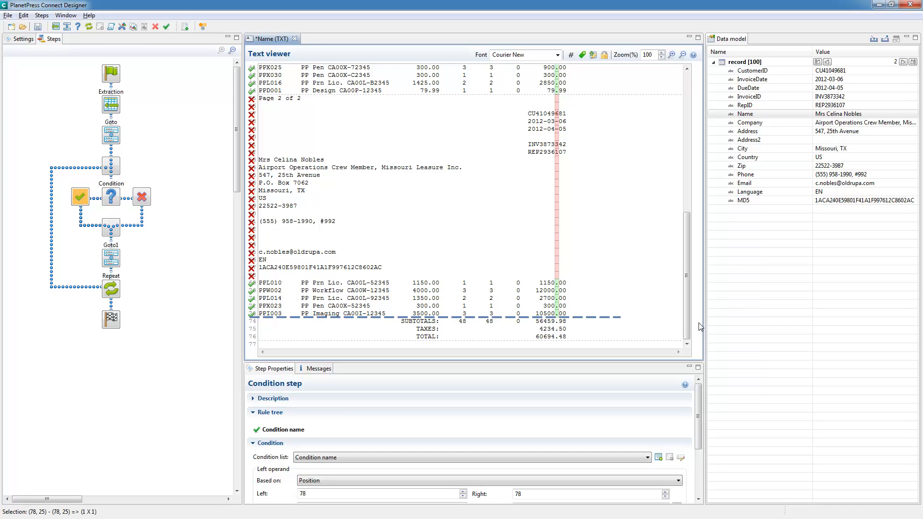
Extract the product number at columns 1 to 6 of line 25 in the Condition's true branch.
{"action": "left_click_drag", "start_coordinate": [687, 309], "coordinate": [687, 184]}
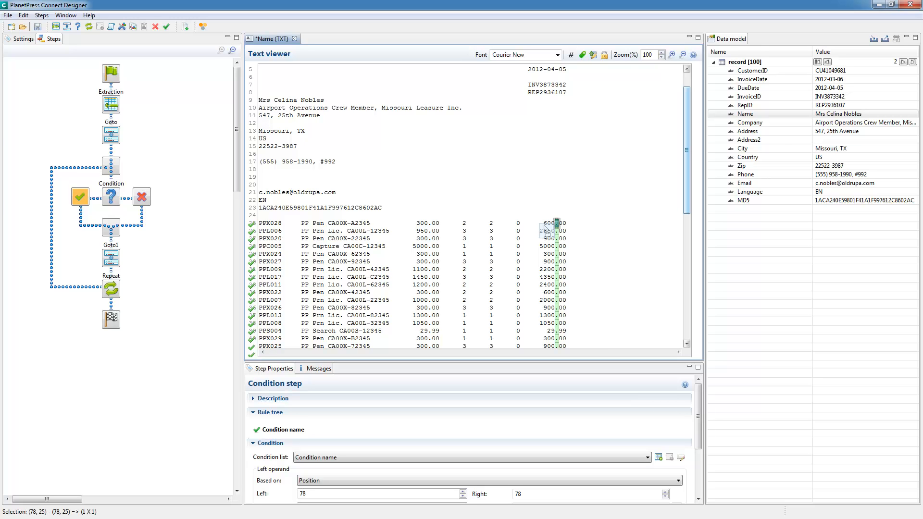
{"action": "left_click_drag", "start_coordinate": [259, 223], "coordinate": [282, 223]}
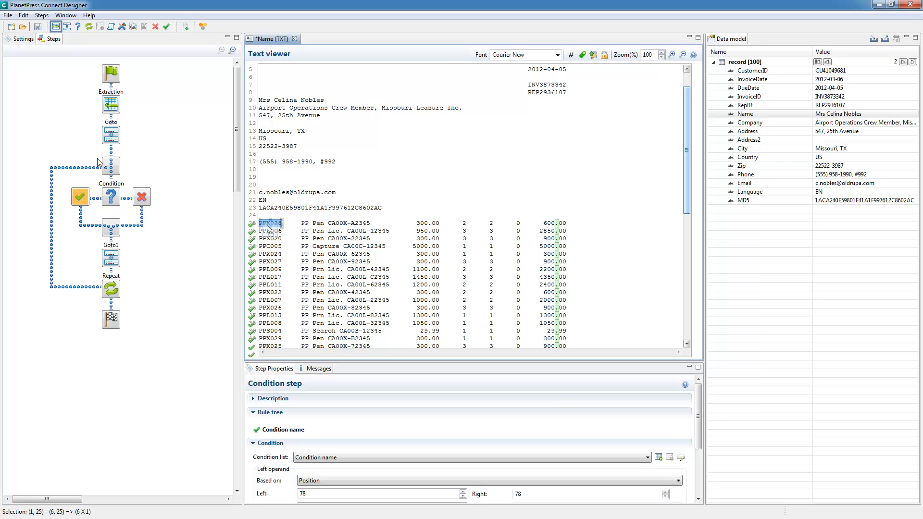
{"action": "left_click", "coordinate": [56, 27]}
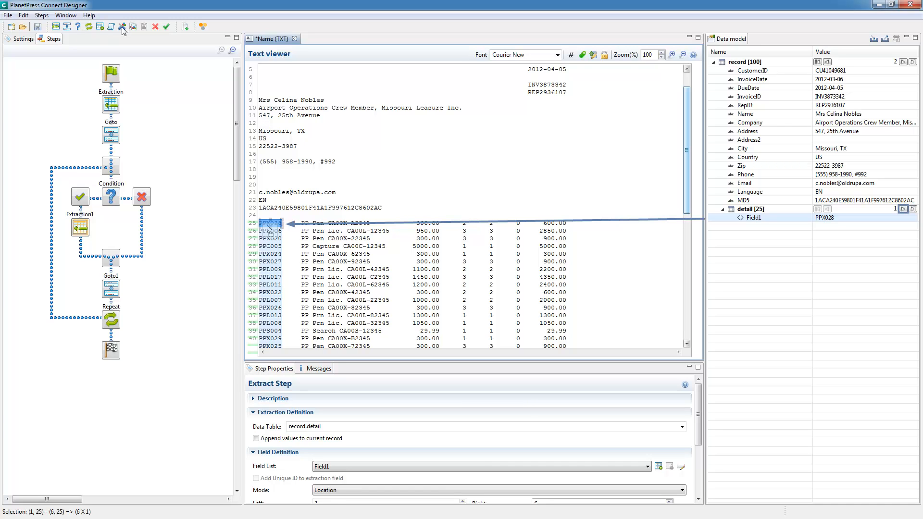
Examine the product numbers extracted for the first five detail lines, and check the third record before returning to the second.
{"action": "left_click", "coordinate": [903, 210]}
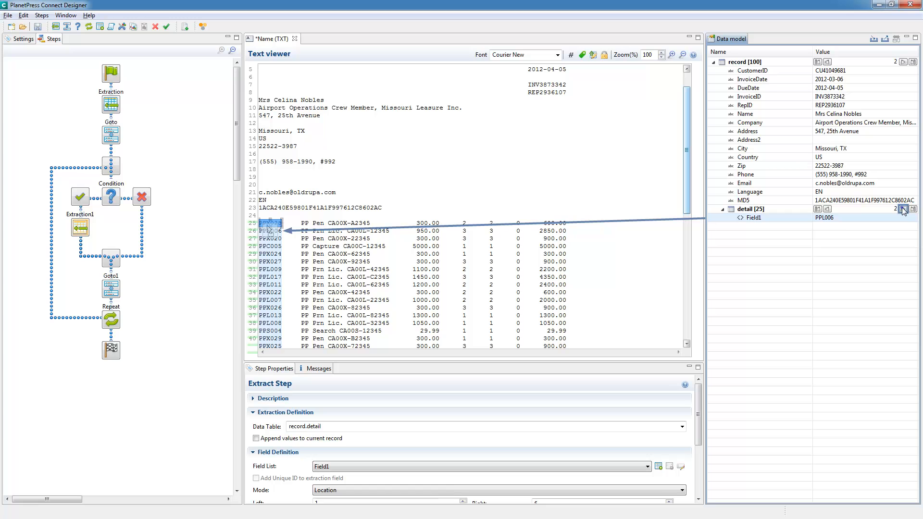
{"action": "left_click", "coordinate": [903, 209]}
{"action": "left_click", "coordinate": [902, 210]}
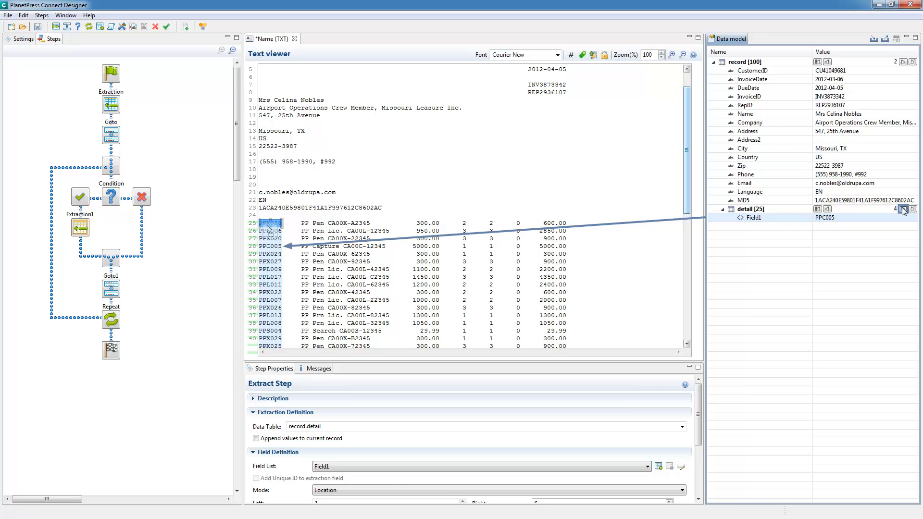
{"action": "left_click", "coordinate": [903, 210]}
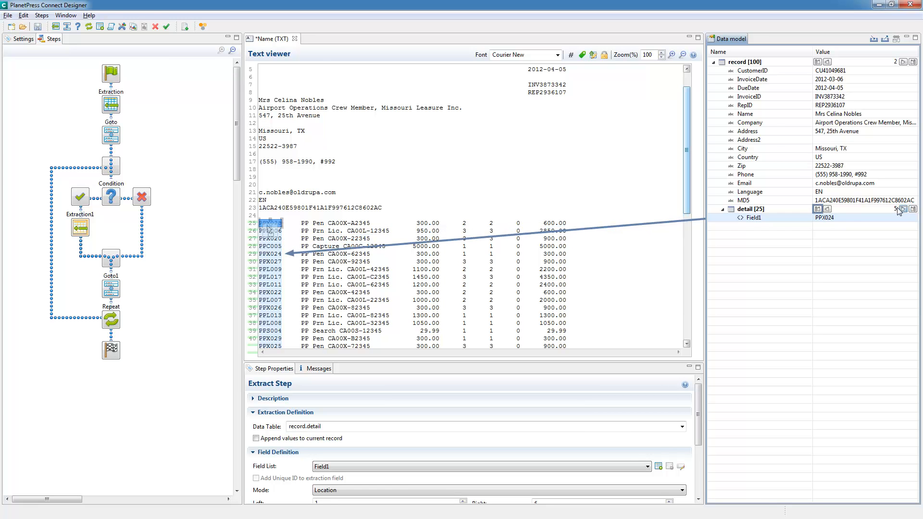
{"action": "left_click", "coordinate": [817, 210]}
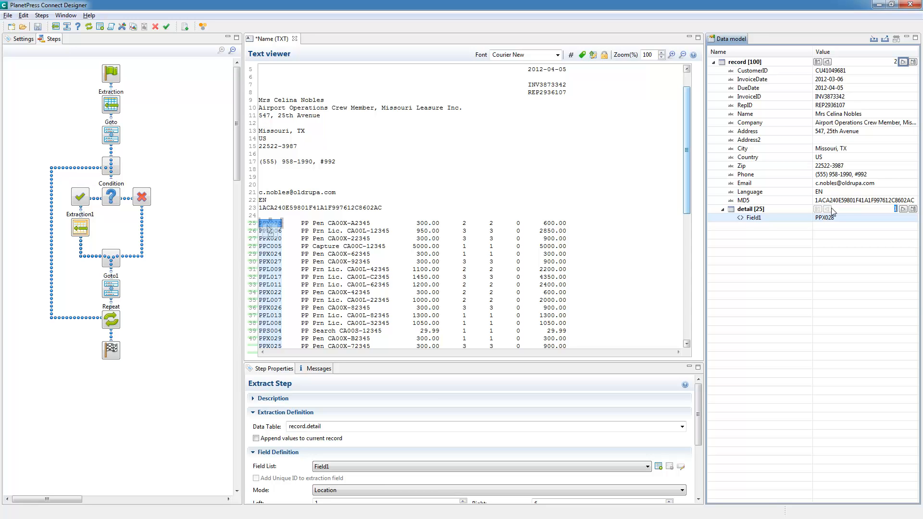
{"action": "left_click", "coordinate": [903, 62]}
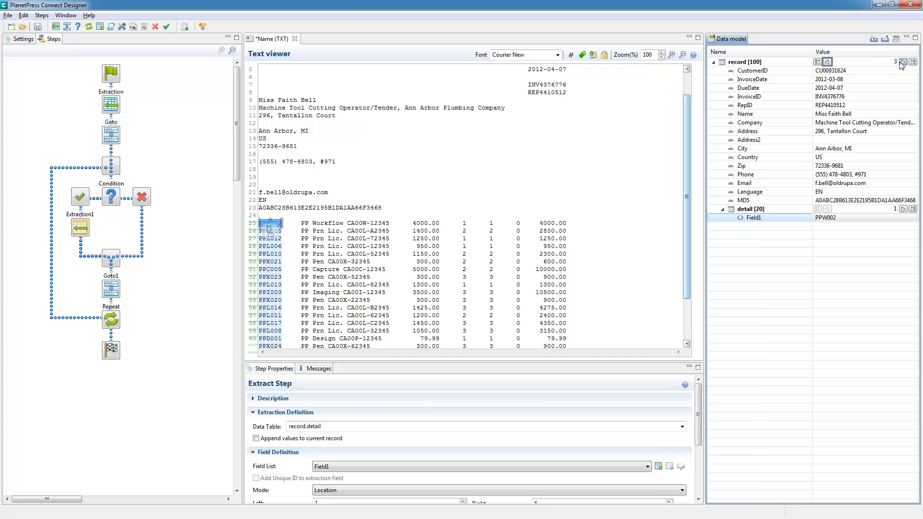
{"action": "left_click", "coordinate": [827, 62]}
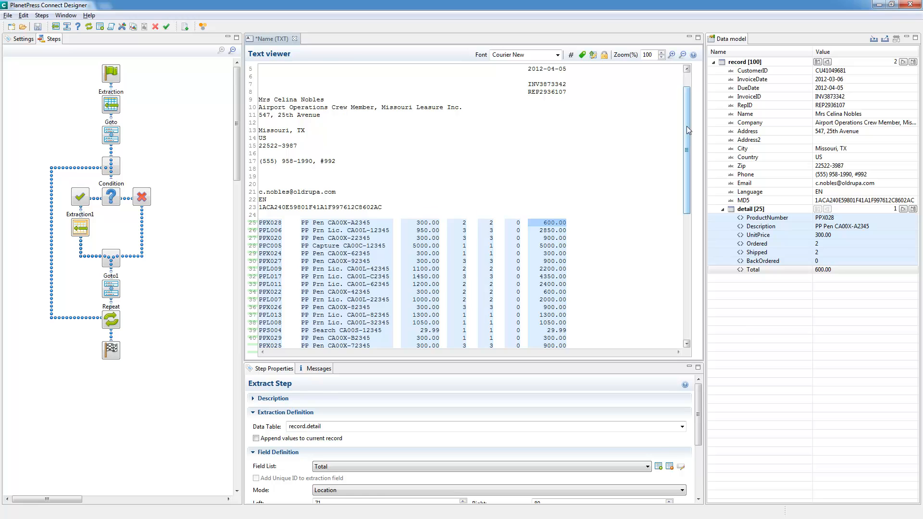
After the Repeat step, extract the subtotal, taxes and total amounts on lines 74 to 76 and split them into separate fields.
{"action": "left_click_drag", "start_coordinate": [686, 126], "coordinate": [698, 323]}
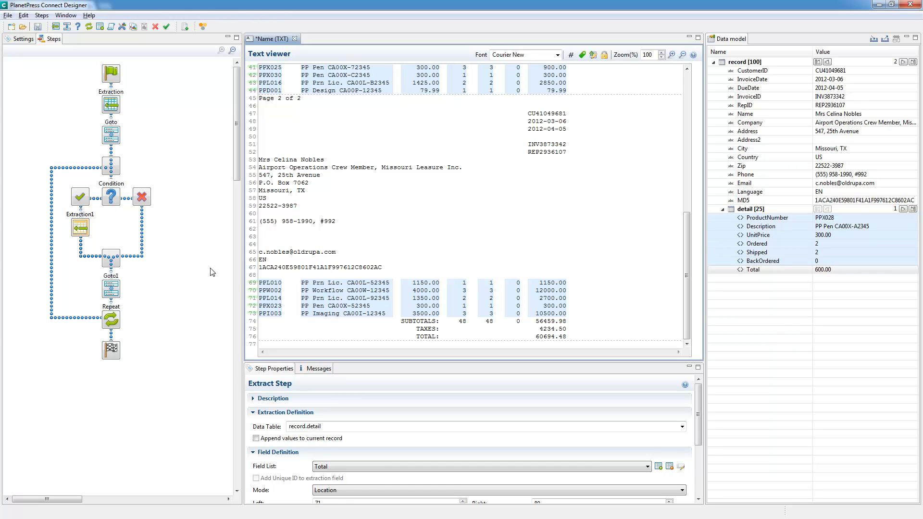
{"action": "left_click", "coordinate": [199, 250]}
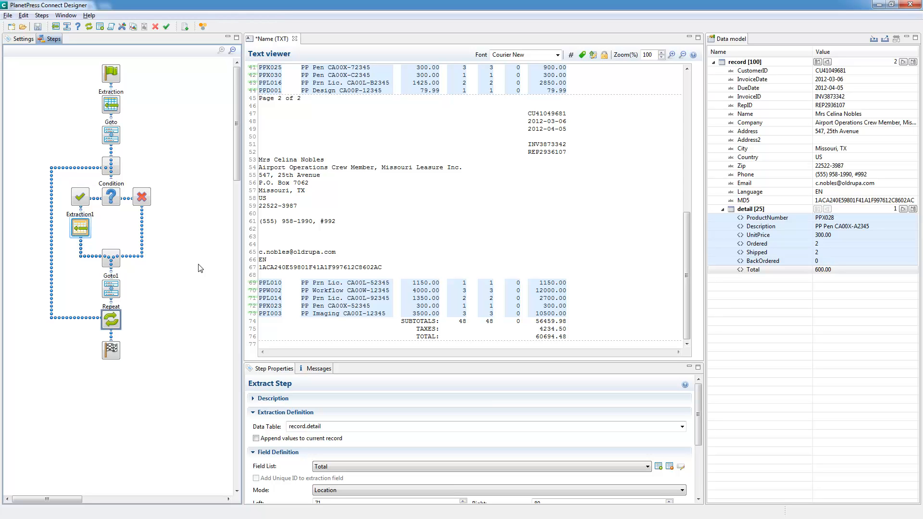
{"action": "left_click", "coordinate": [112, 319]}
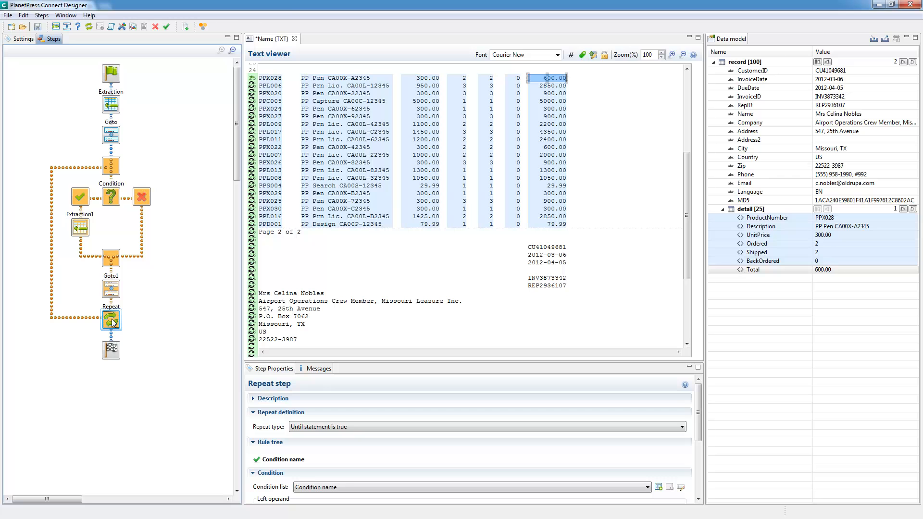
{"action": "left_click_drag", "start_coordinate": [685, 220], "coordinate": [685, 280]}
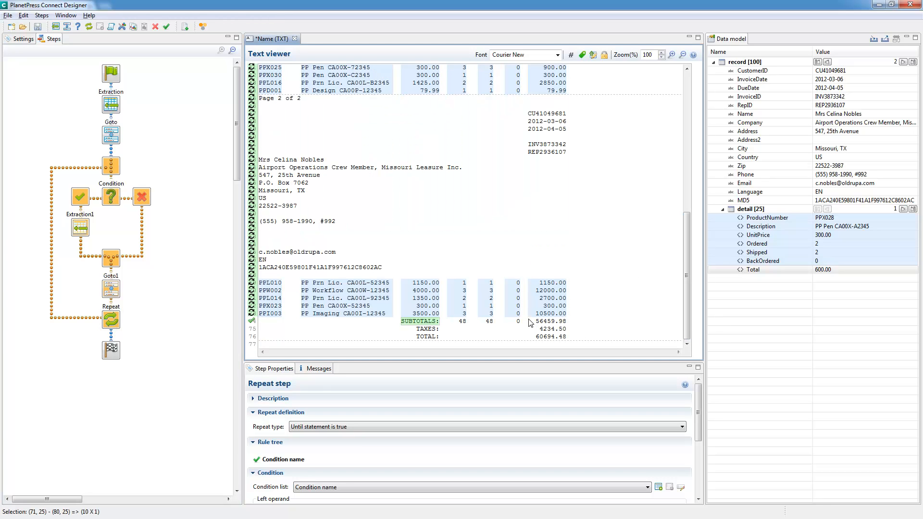
{"action": "left_click_drag", "start_coordinate": [529, 319], "coordinate": [565, 339]}
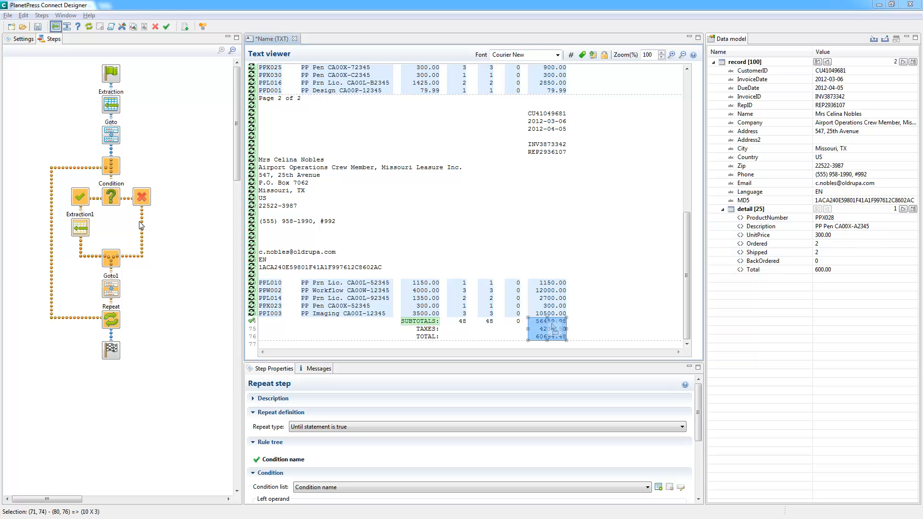
{"action": "left_click", "coordinate": [55, 28]}
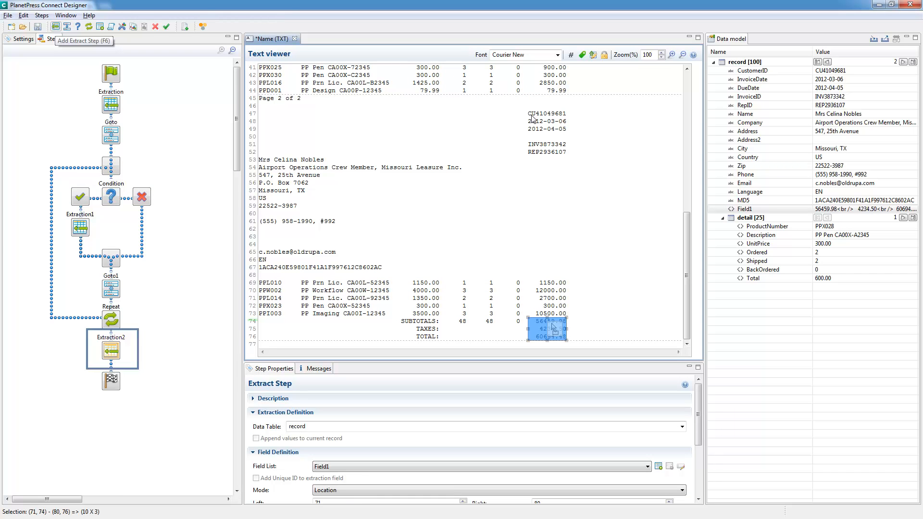
{"action": "scroll", "coordinate": [692, 432], "scroll_direction": "down", "scroll_amount": 3}
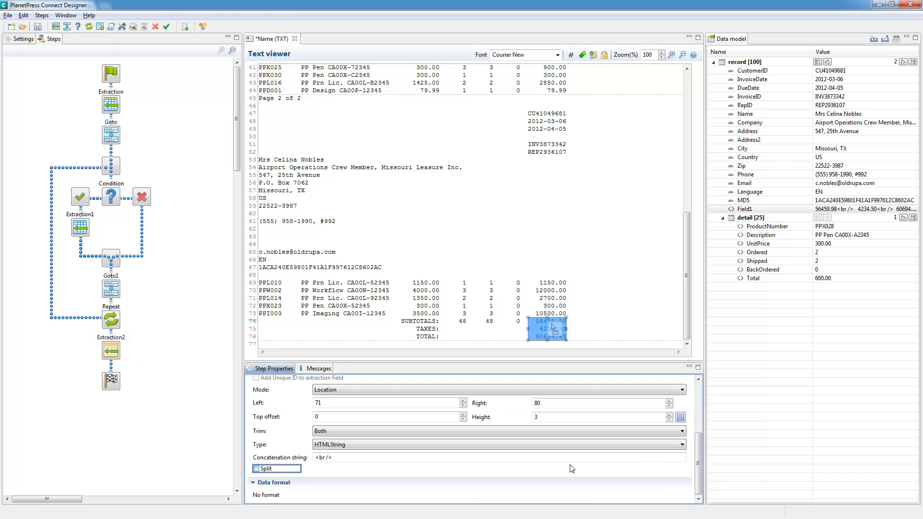
{"action": "left_click", "coordinate": [256, 469]}
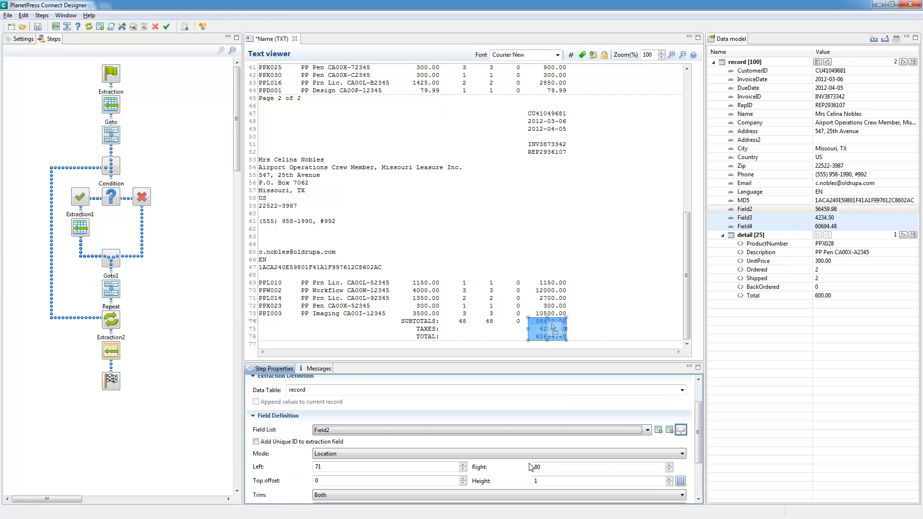
Rename Field2, Field3 and Field4 as Subtotal, Taxes and Total and accept the new field names.
{"action": "left_click", "coordinate": [681, 430]}
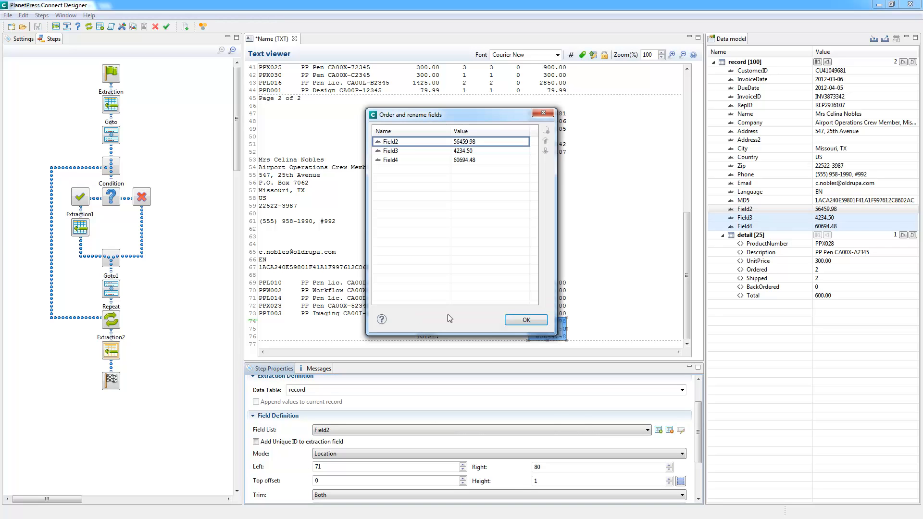
{"action": "left_click", "coordinate": [412, 144]}
{"action": "type", "text": "Subtotal"}
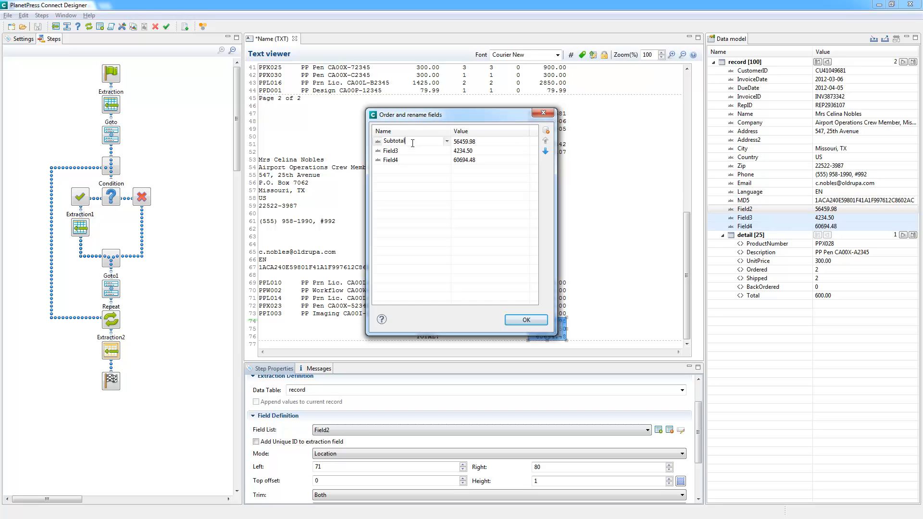
{"action": "key", "text": "Return"}
{"action": "left_click", "coordinate": [413, 151]}
{"action": "type", "text": "Taxes"}
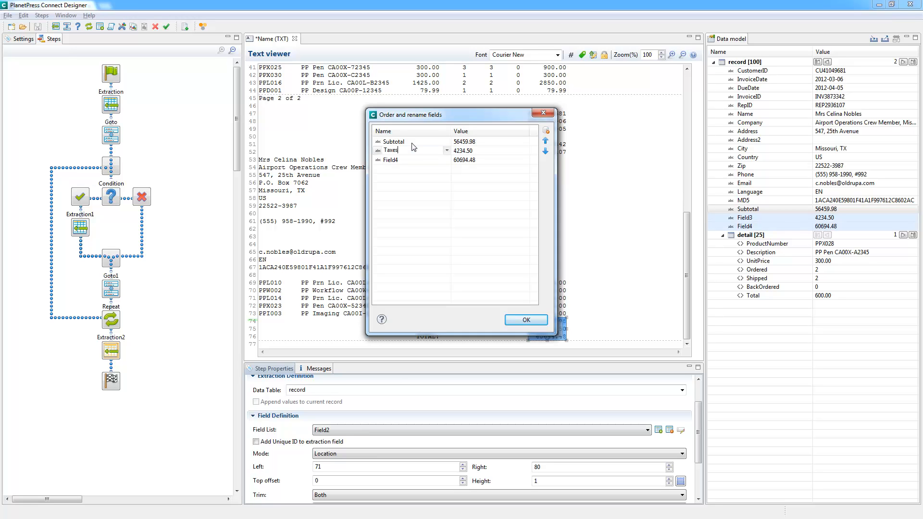
{"action": "key", "text": "Return"}
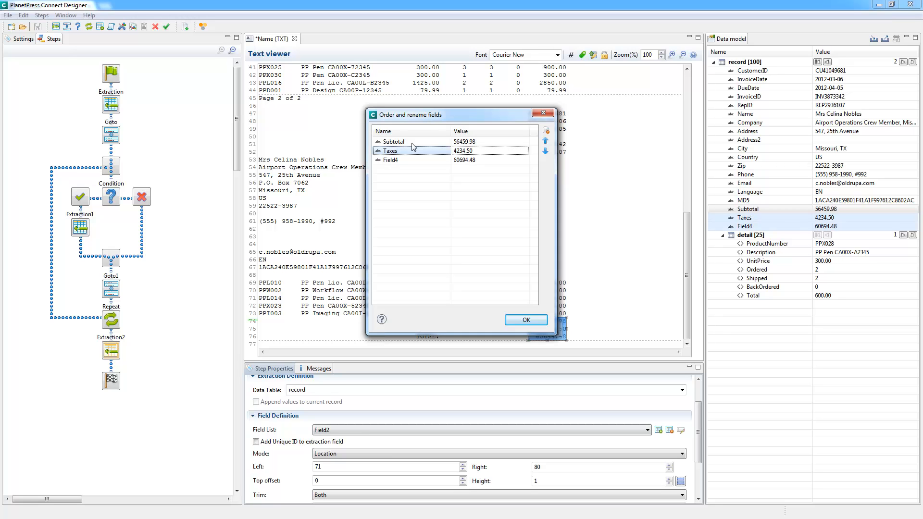
{"action": "key", "text": "Down"}
{"action": "type", "text": "Total"}
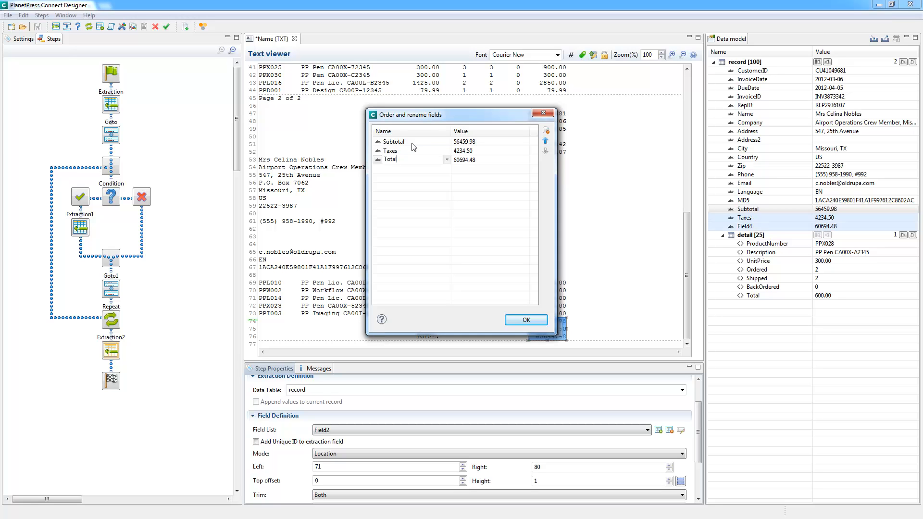
{"action": "key", "text": "Return"}
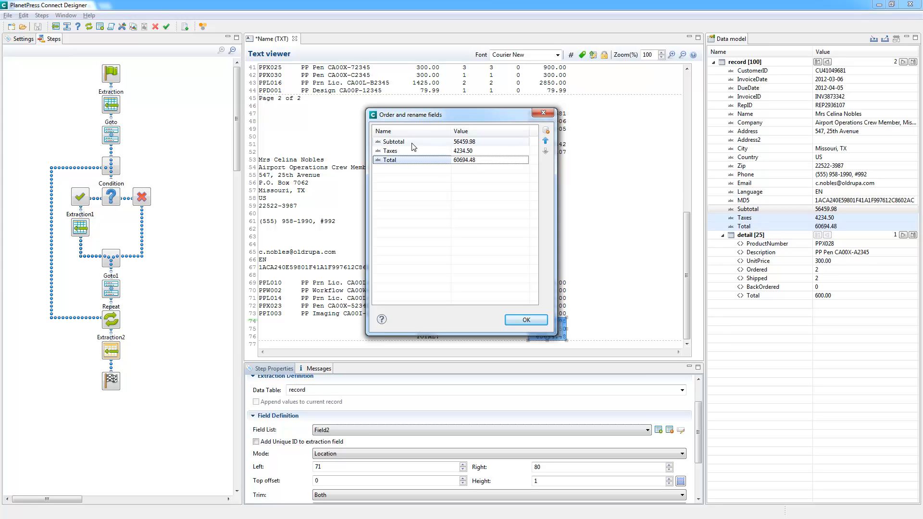
{"action": "left_click", "coordinate": [525, 321]}
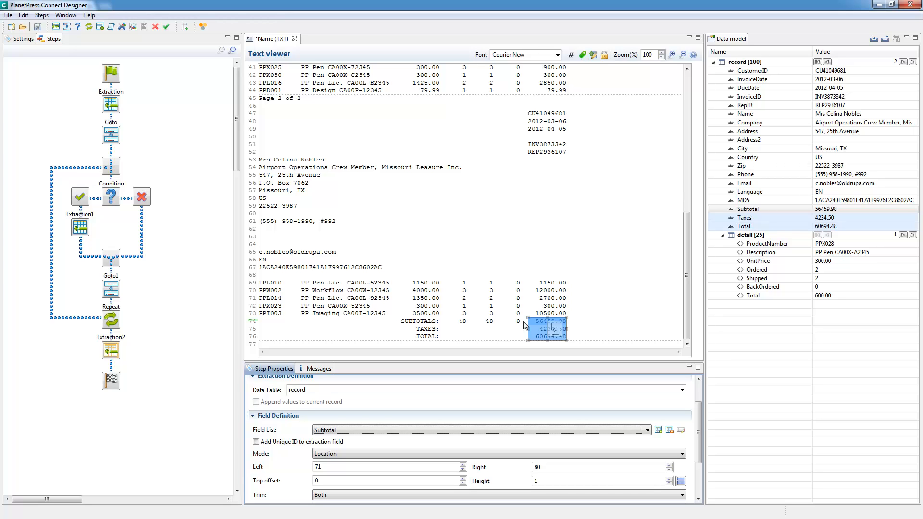
Change the data type of the InvoiceDate field to Date.
{"action": "left_click", "coordinate": [831, 81]}
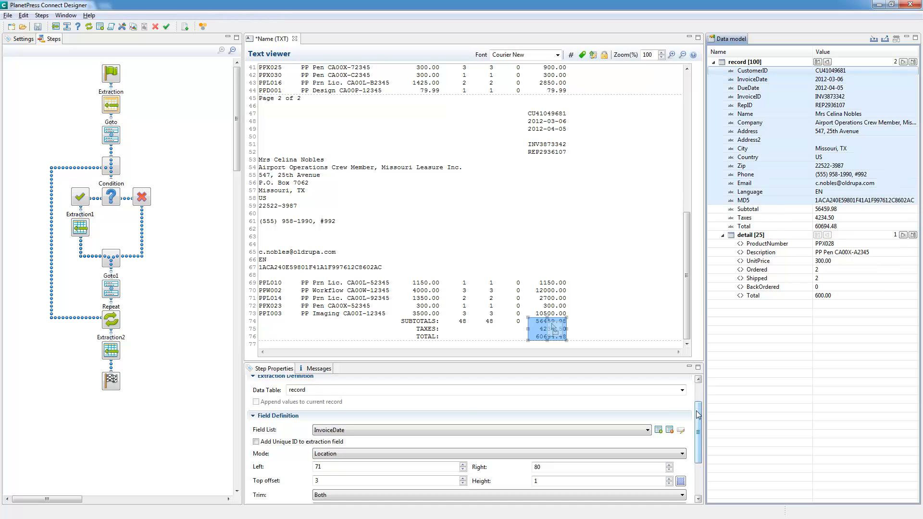
{"action": "scroll", "coordinate": [698, 414], "scroll_direction": "down", "scroll_amount": 3}
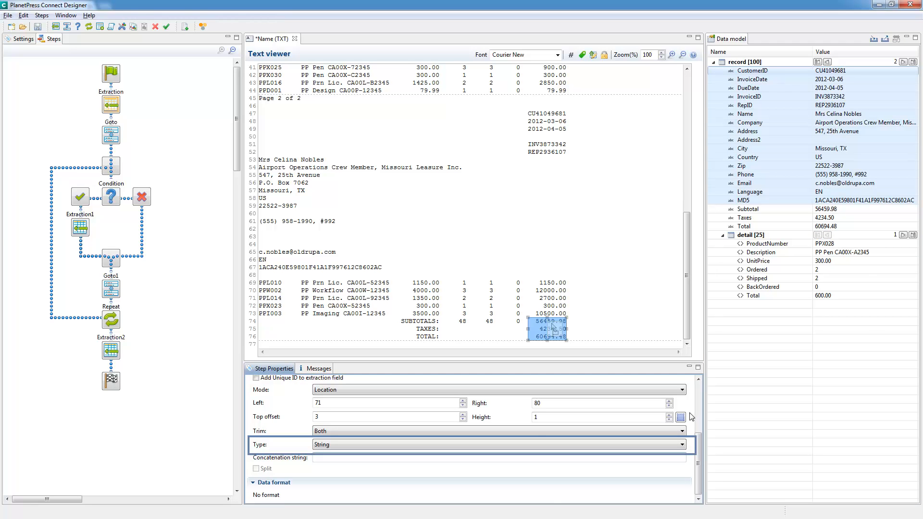
{"action": "left_click", "coordinate": [683, 445]}
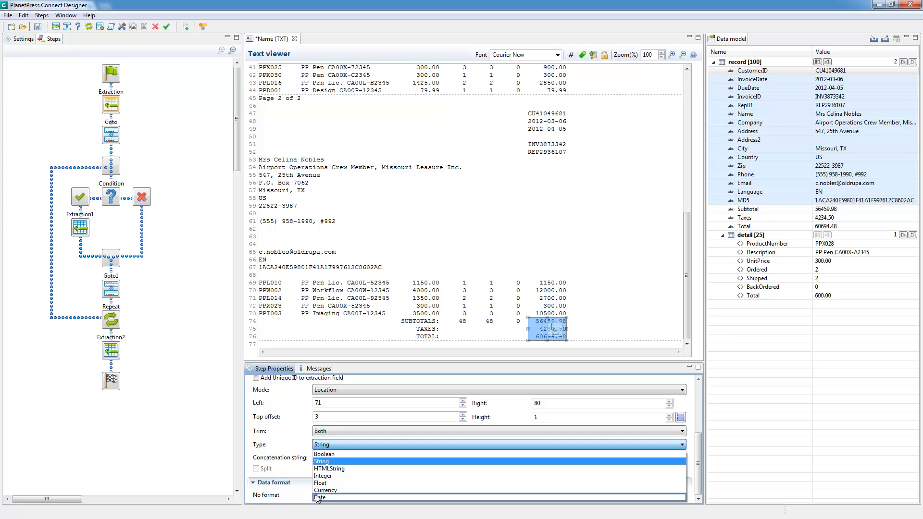
{"action": "left_click", "coordinate": [361, 497]}
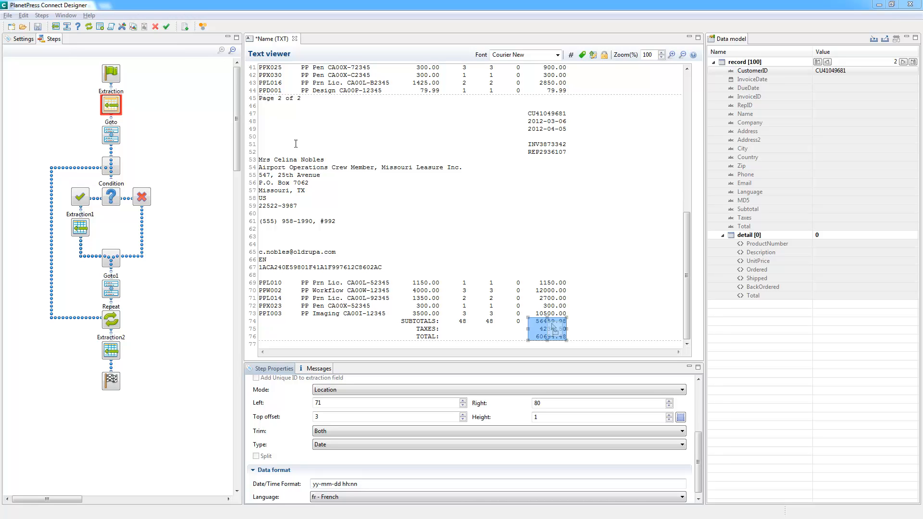
Set the InvoiceDate field's date/time format to yyyy-mm-dd and apply it.
{"action": "left_click_drag", "start_coordinate": [372, 484], "coordinate": [296, 489]}
{"action": "type", "text": "yty"}
{"action": "key", "text": "BackSpace"}
{"action": "key", "text": "BackSpace"}
{"action": "type", "text": "yyy-mm-dd"}
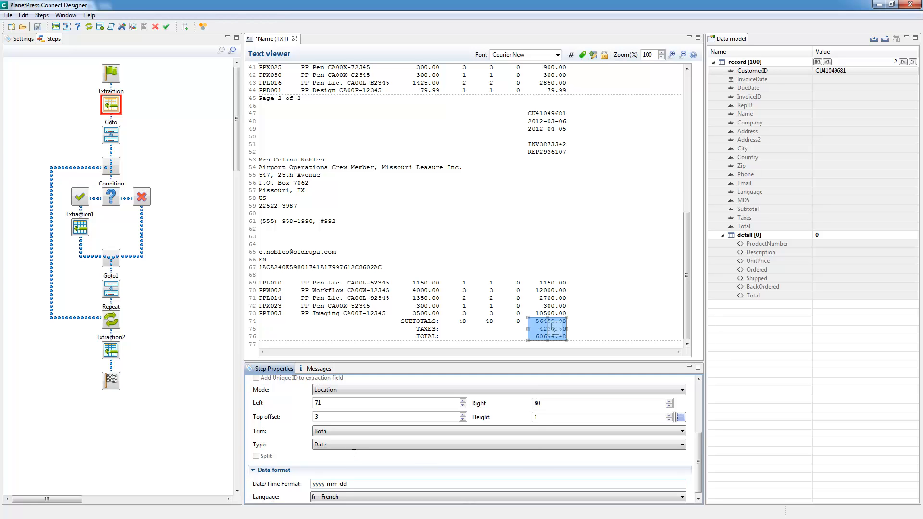
{"action": "left_click", "coordinate": [355, 418]}
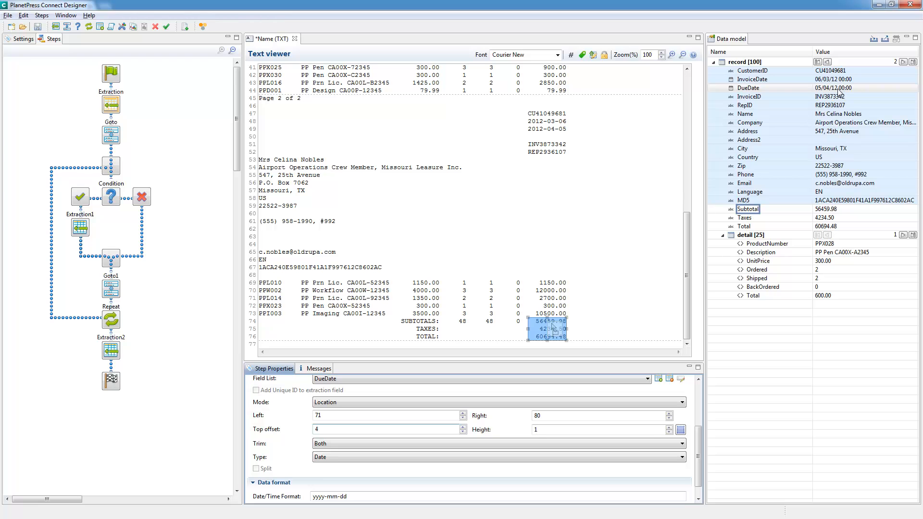
Change the data type of the Subtotal field in the last extraction step to Currency.
{"action": "left_click", "coordinate": [838, 213]}
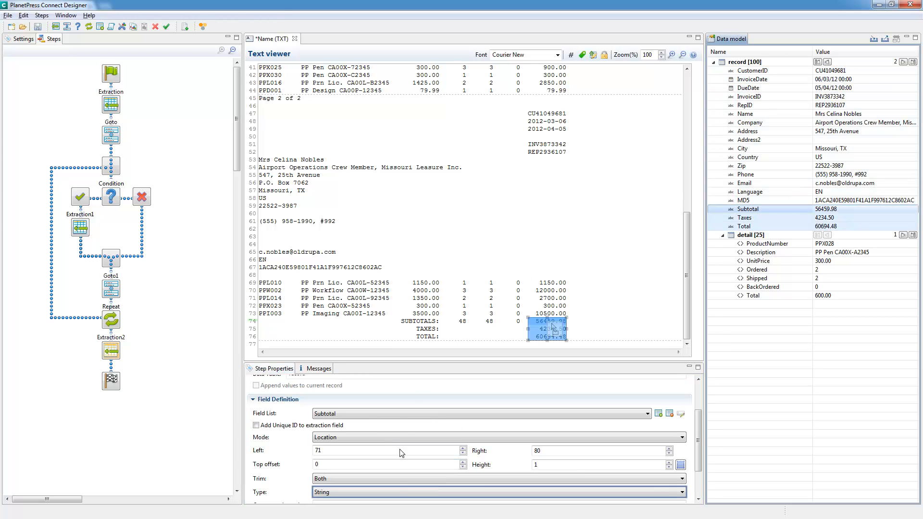
{"action": "left_click", "coordinate": [396, 490]}
{"action": "left_click", "coordinate": [351, 475]}
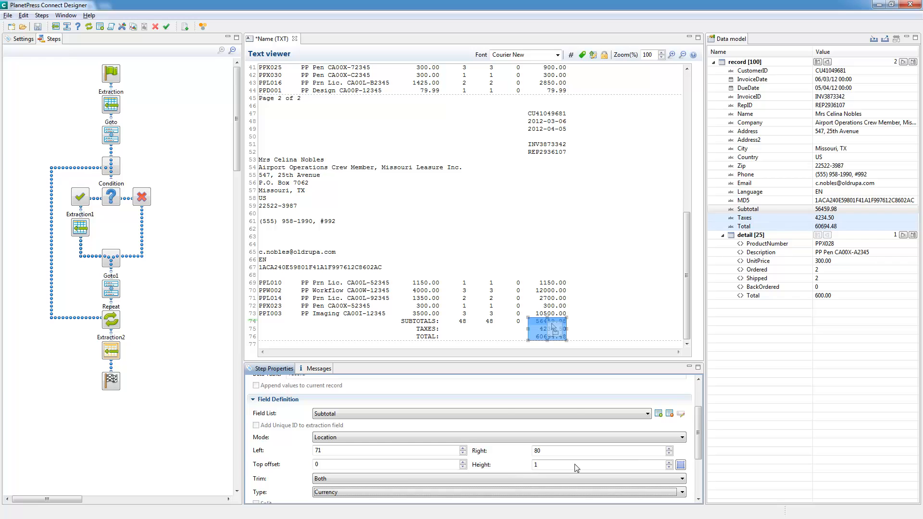
In the Subtotal field's data format, clear the currency sign and set the decimal separator to a period (.).
{"action": "left_click_drag", "start_coordinate": [700, 416], "coordinate": [696, 463]}
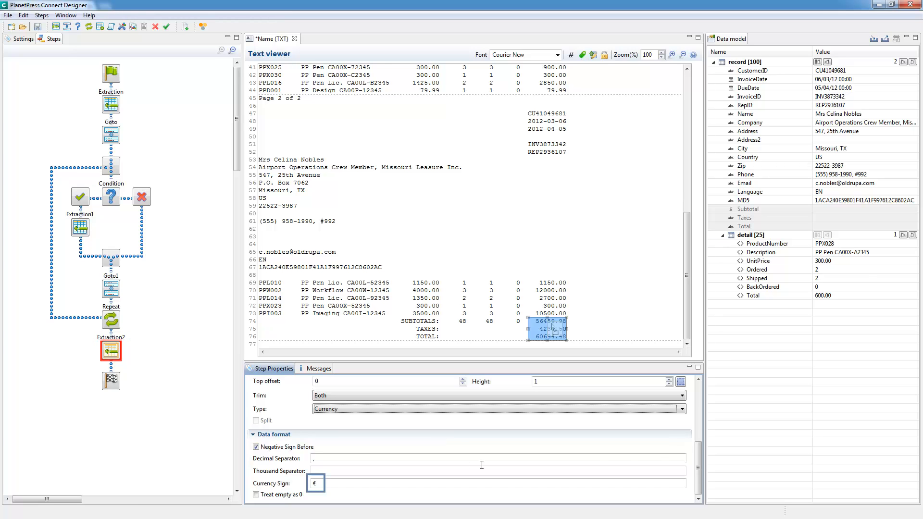
{"action": "left_click", "coordinate": [336, 482]}
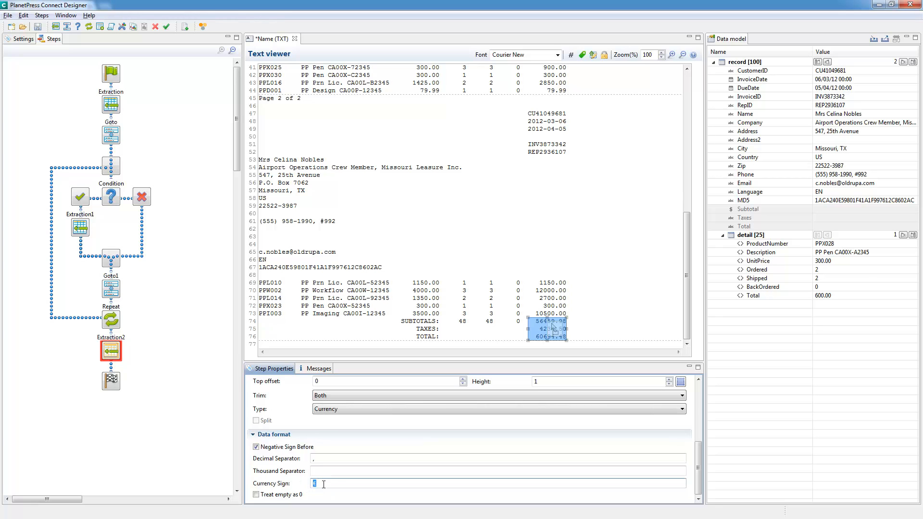
{"action": "key", "text": "BackSpace"}
{"action": "double_click", "coordinate": [312, 459]}
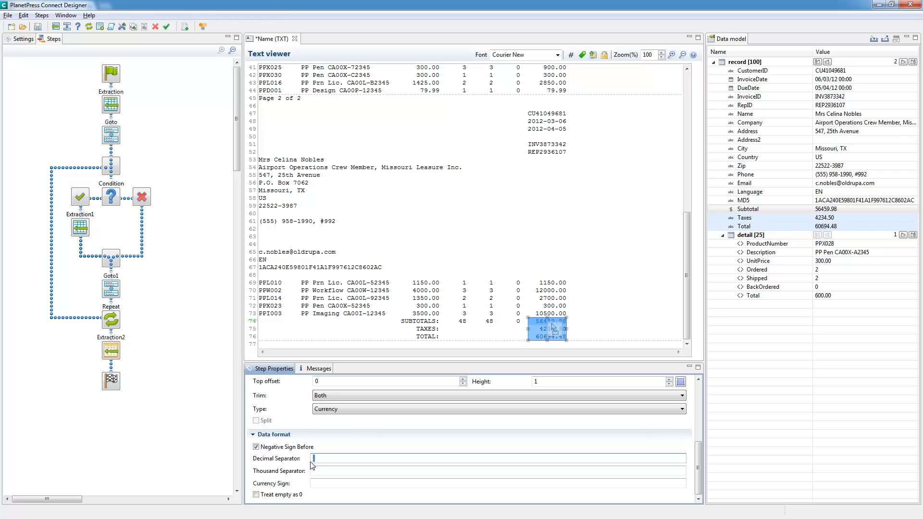
{"action": "type", "text": "."}
{"action": "key", "text": "Tab"}
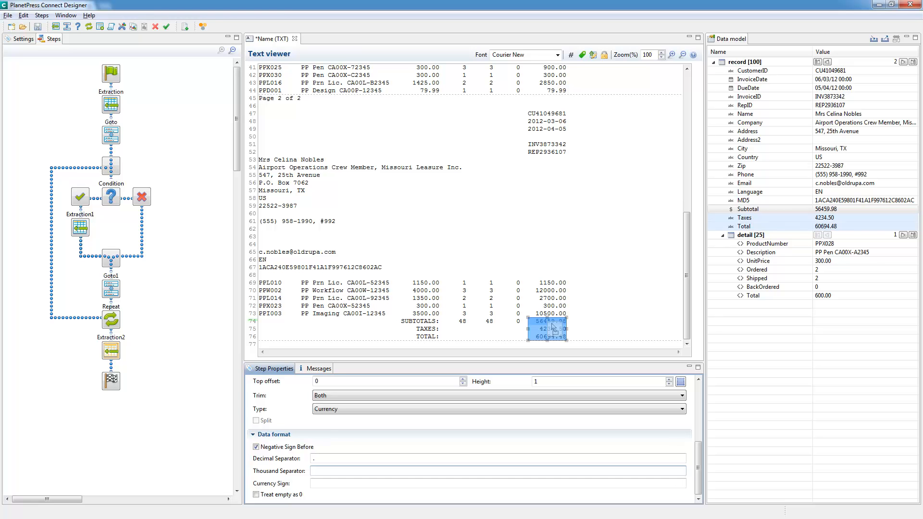